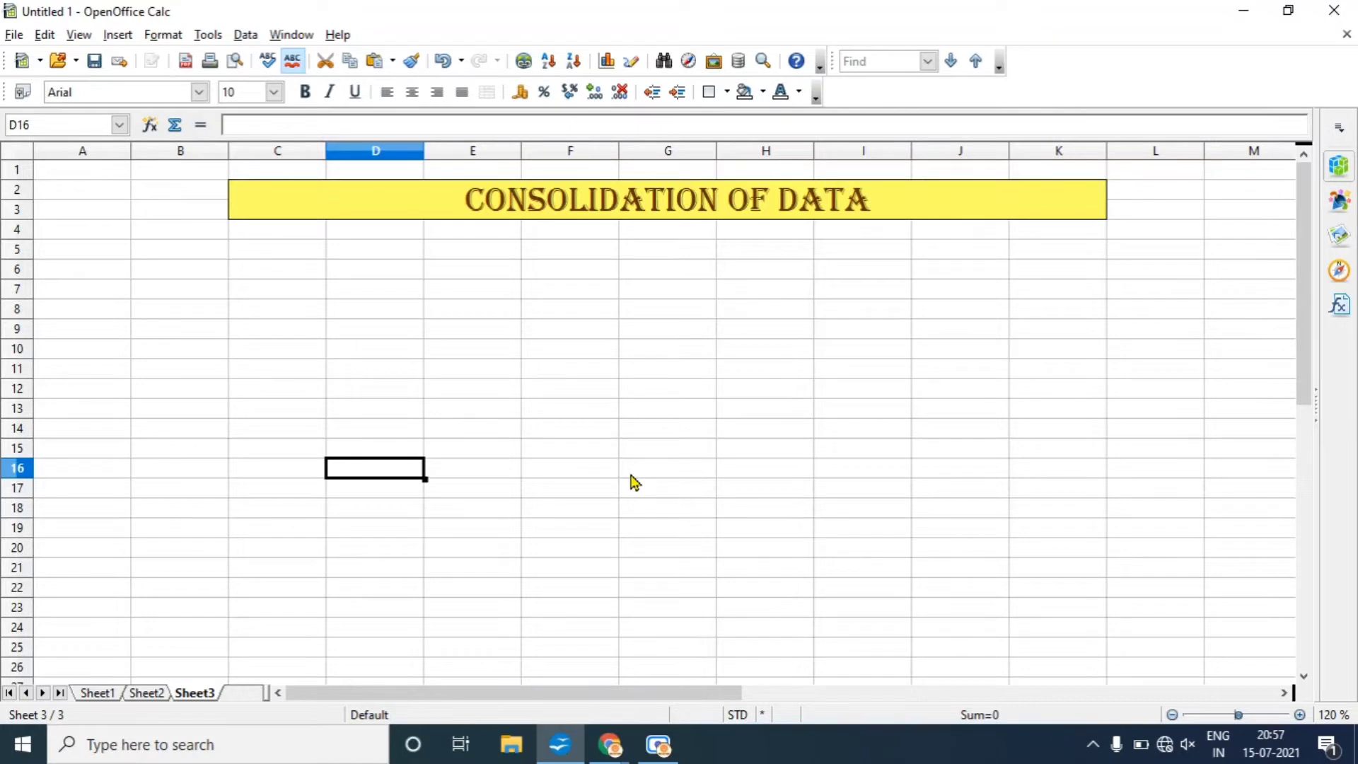
# Step: Compare the January report on Sheet1 with the February report on Sheet2, checking the Paratwada row
pyautogui.click(100, 695)
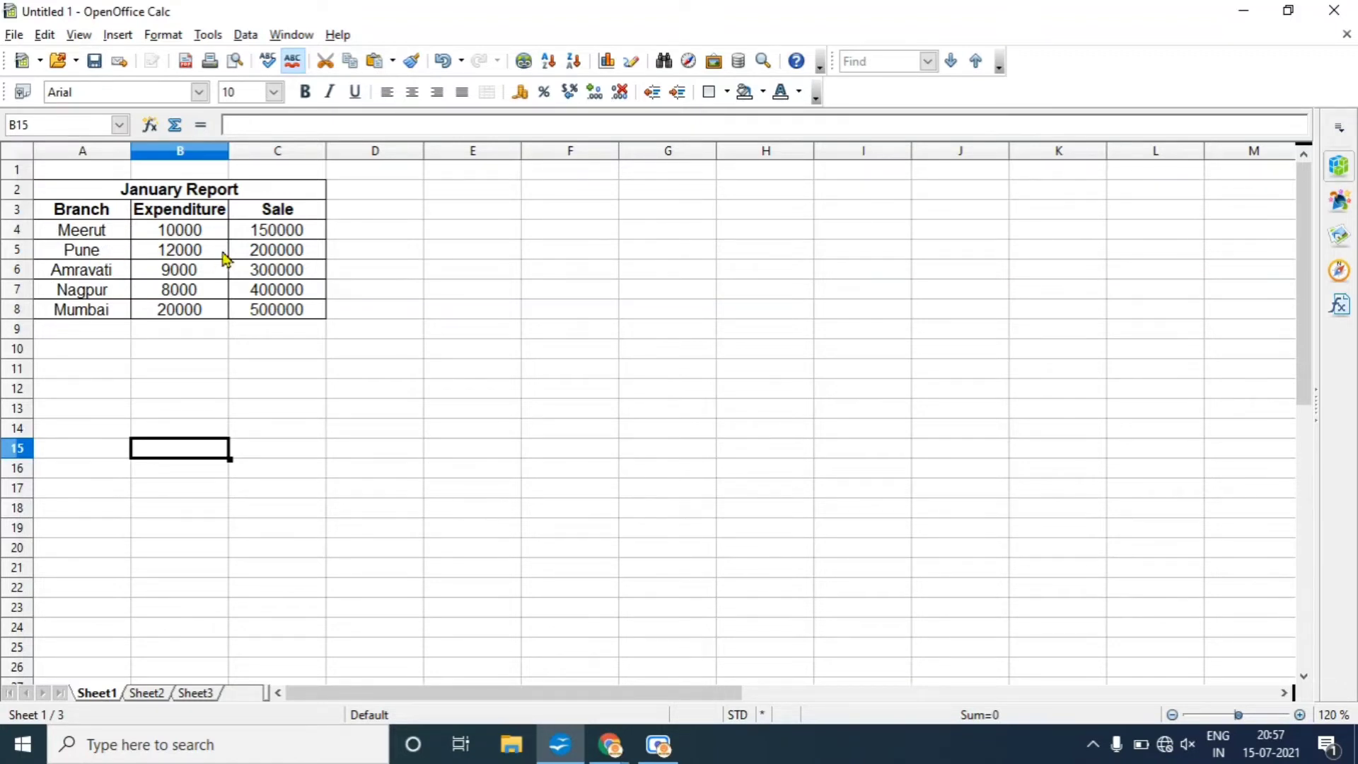
pyautogui.click(151, 694)
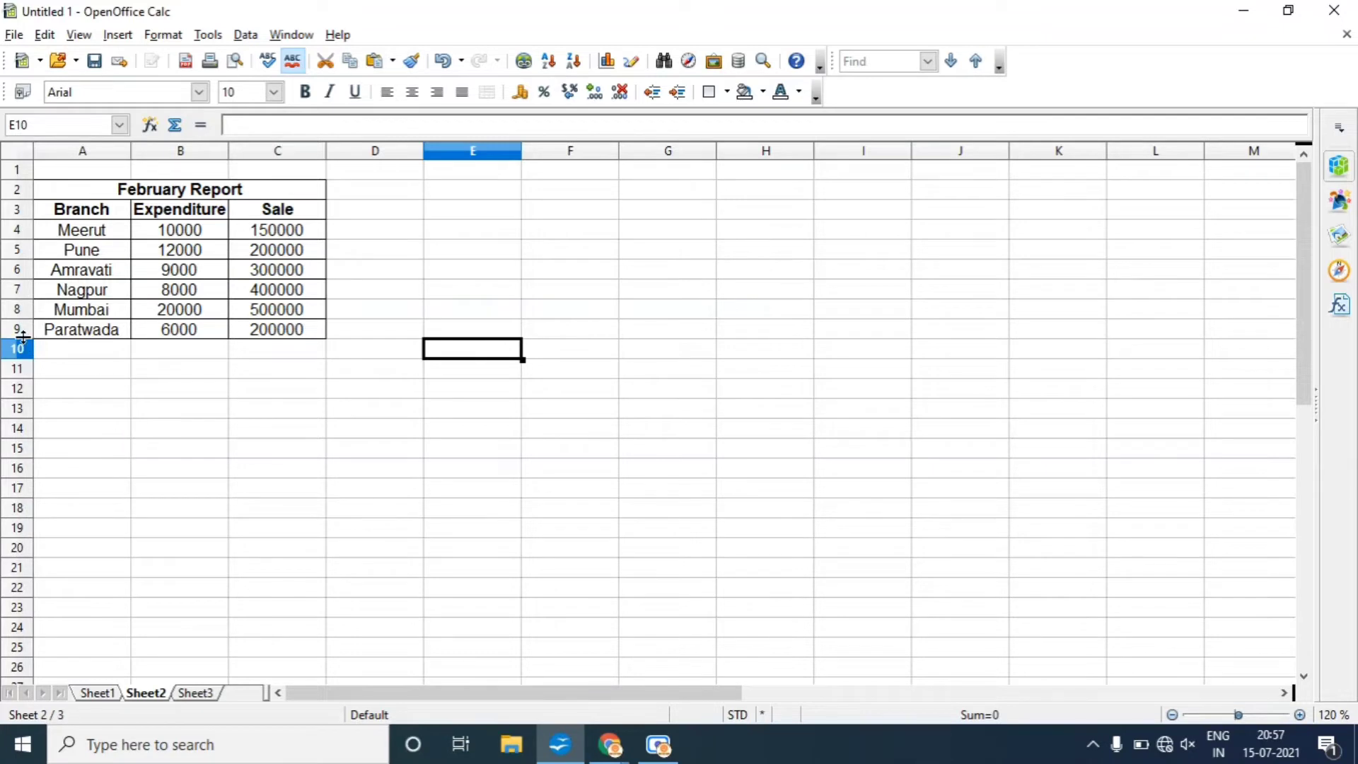
pyautogui.click(68, 335)
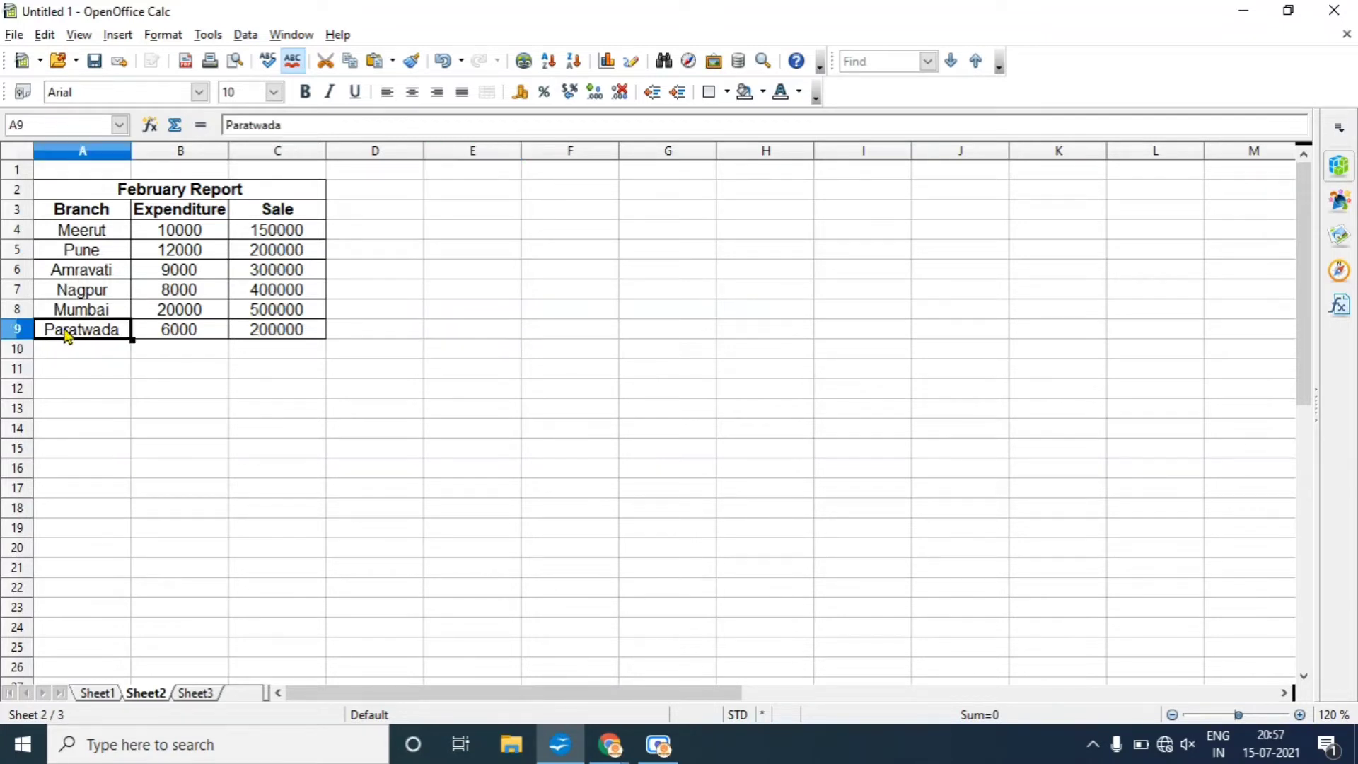
pyautogui.click(96, 694)
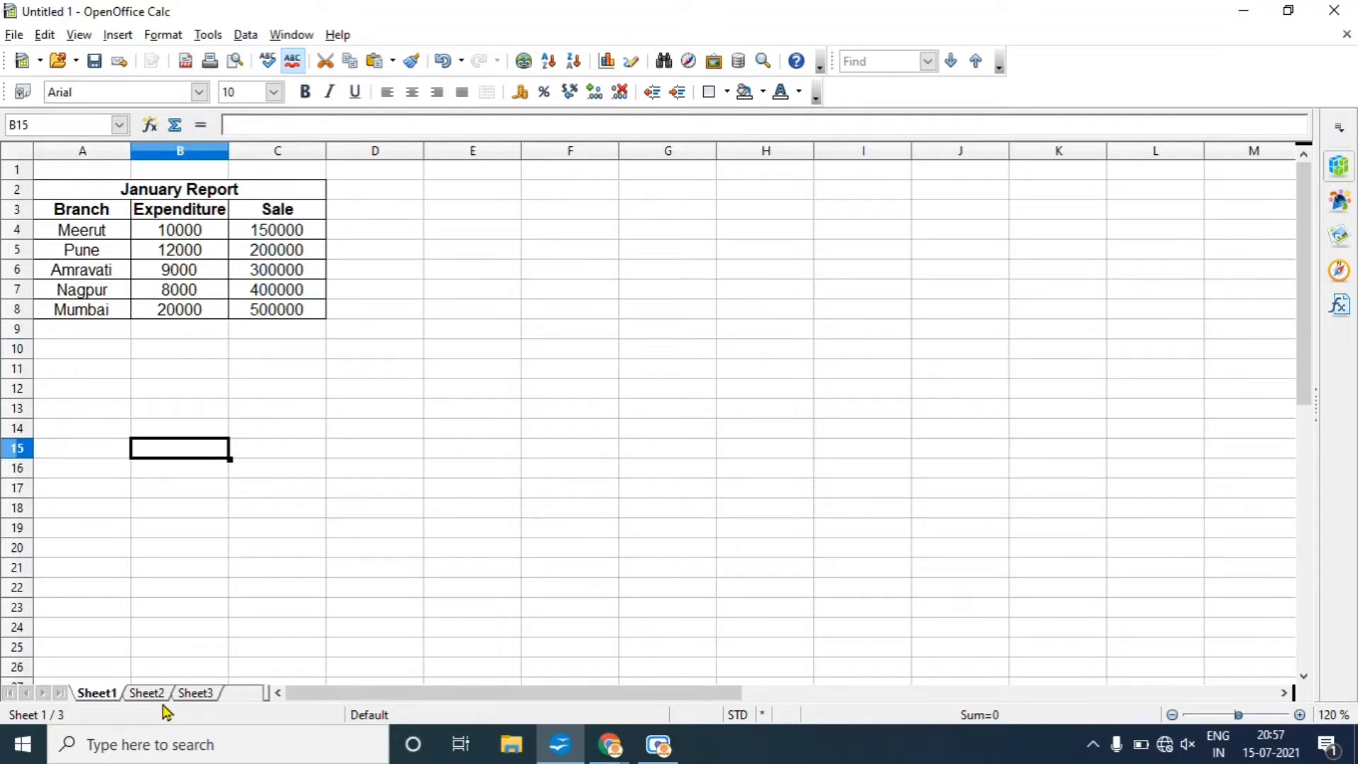
pyautogui.click(145, 695)
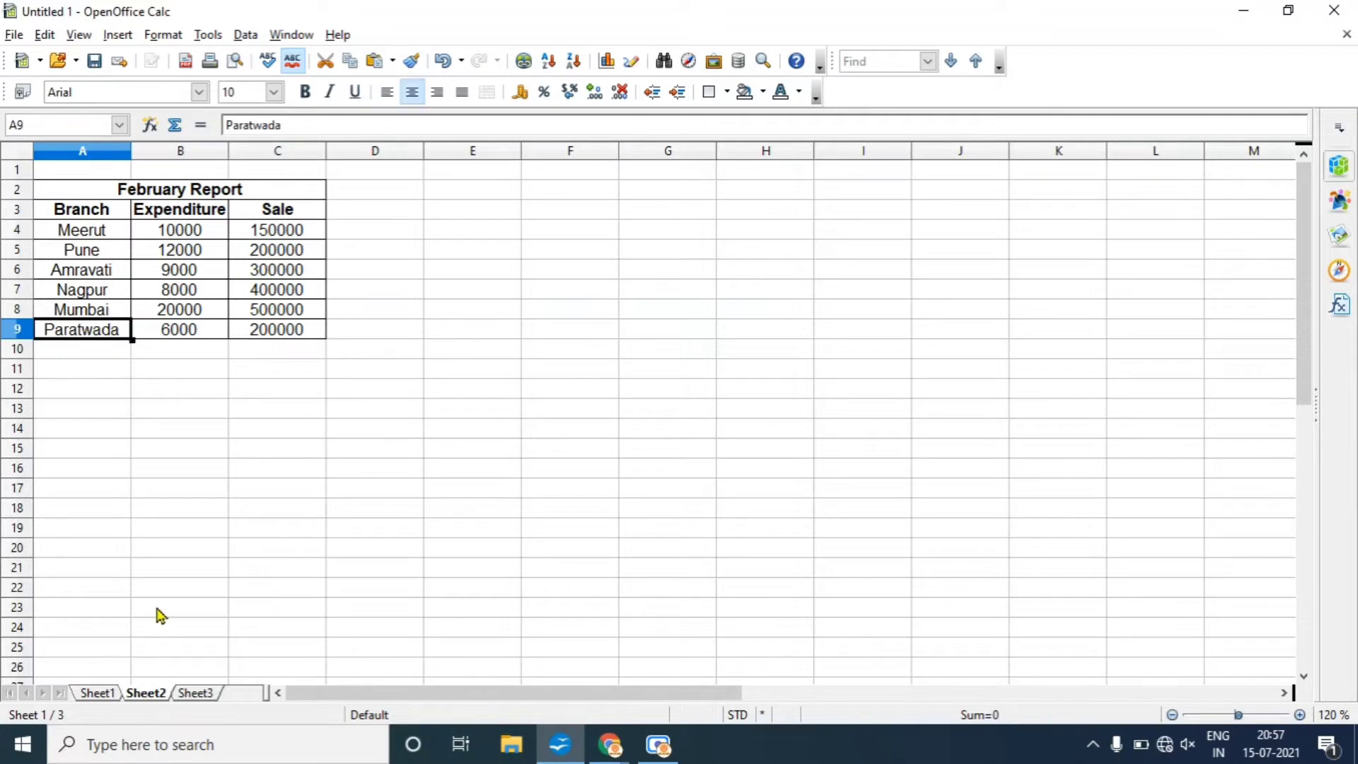
# Step: Start the Consolidate command from cell A6 of Sheet3, keeping Sum as the function
pyautogui.click(198, 694)
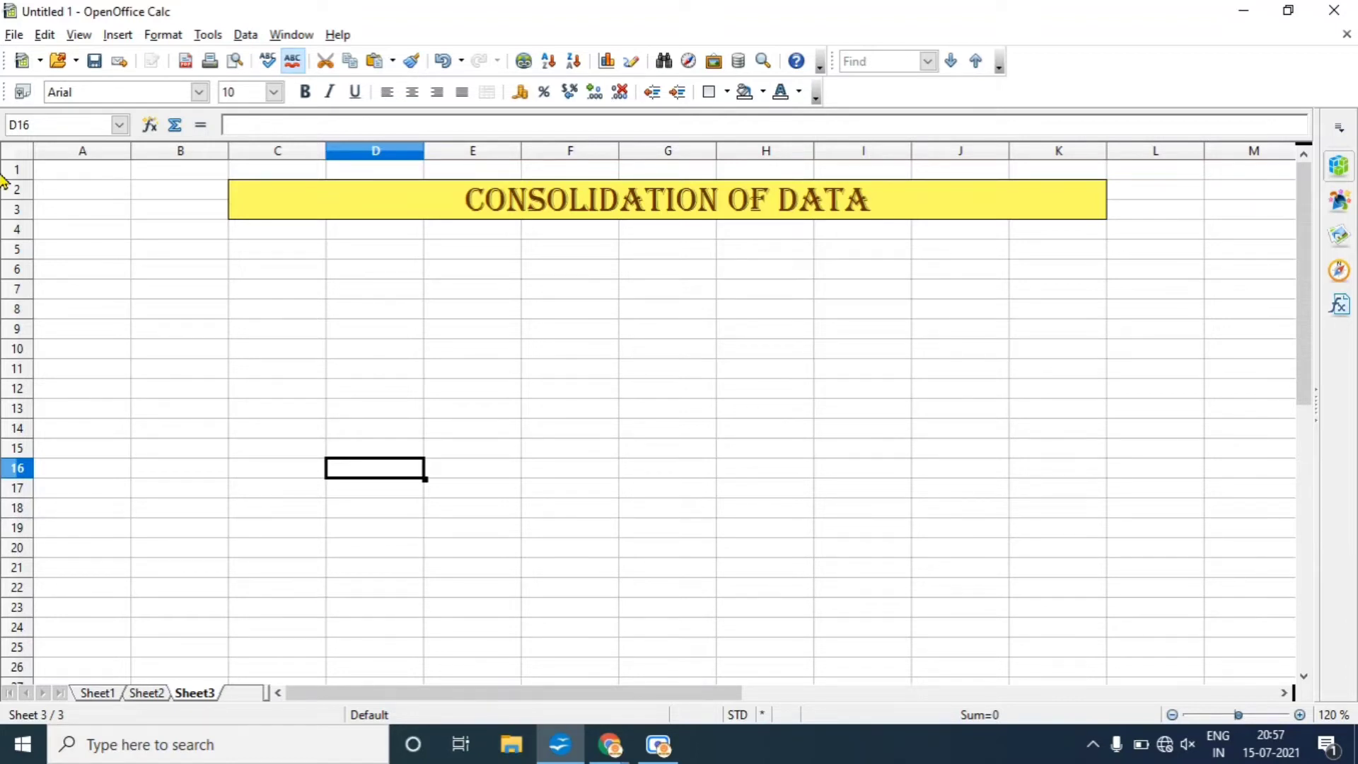
pyautogui.click(85, 276)
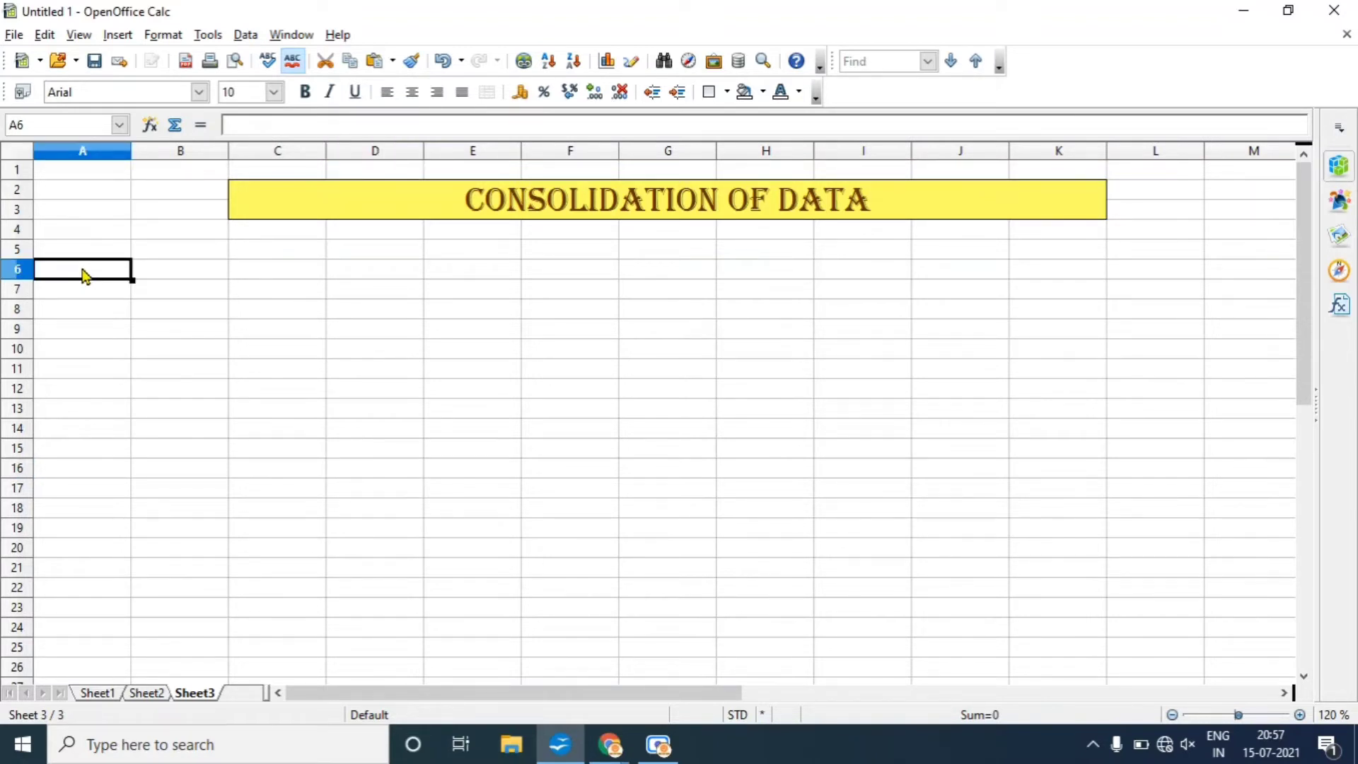
pyautogui.click(245, 35)
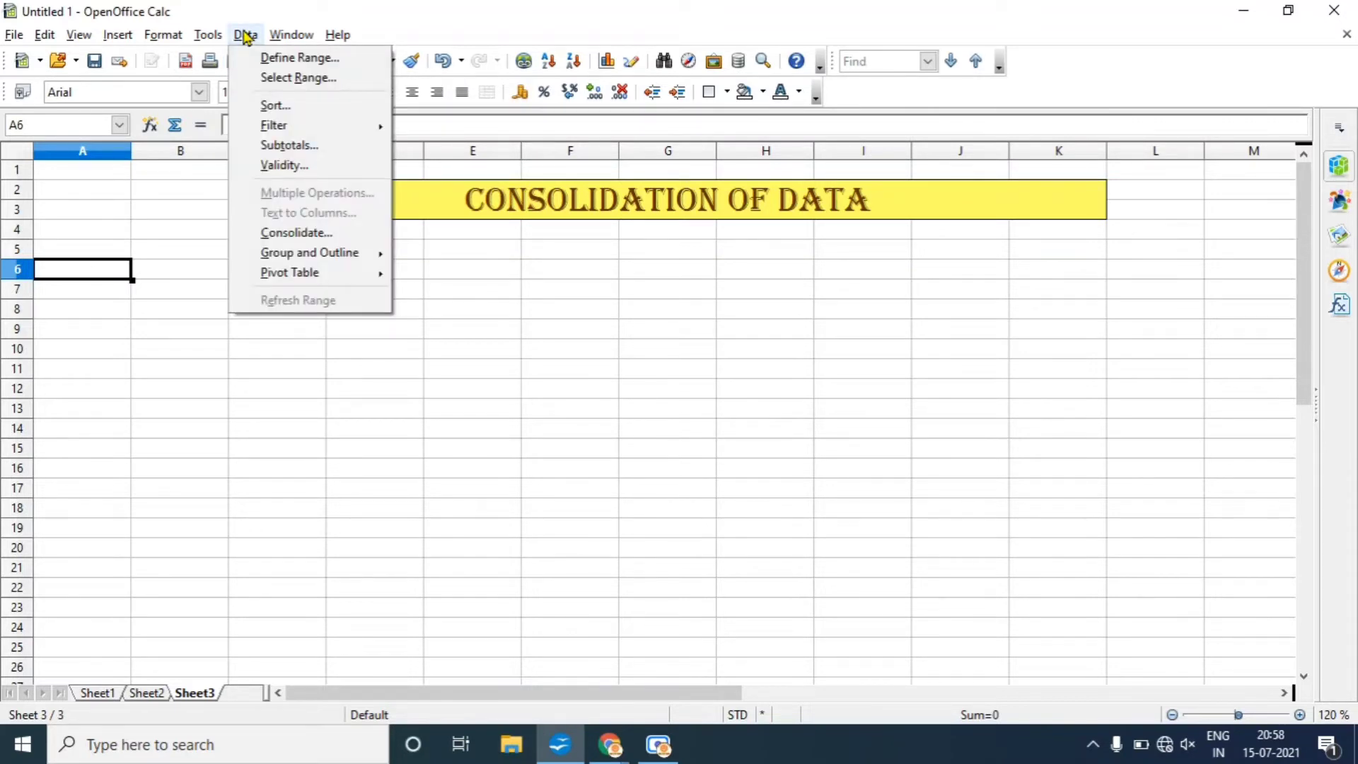
pyautogui.click(296, 234)
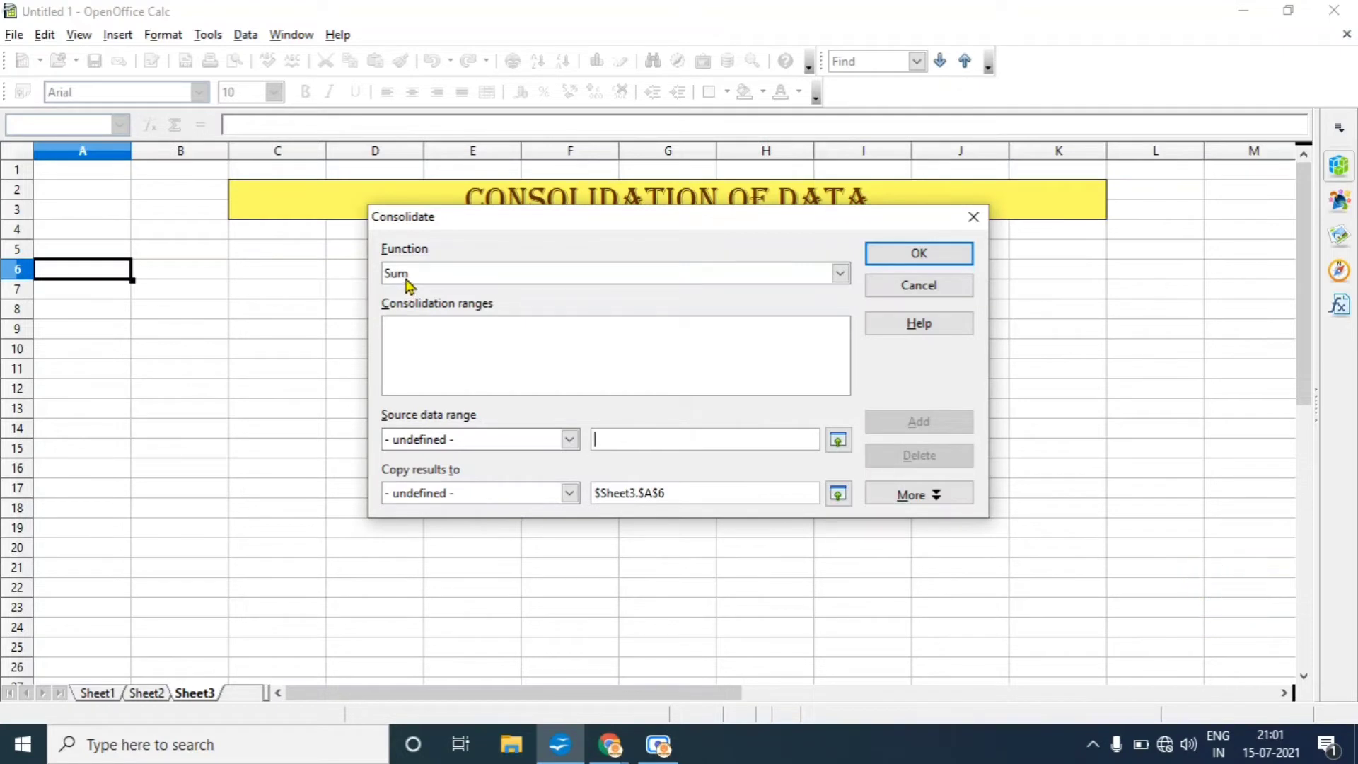
pyautogui.click(841, 276)
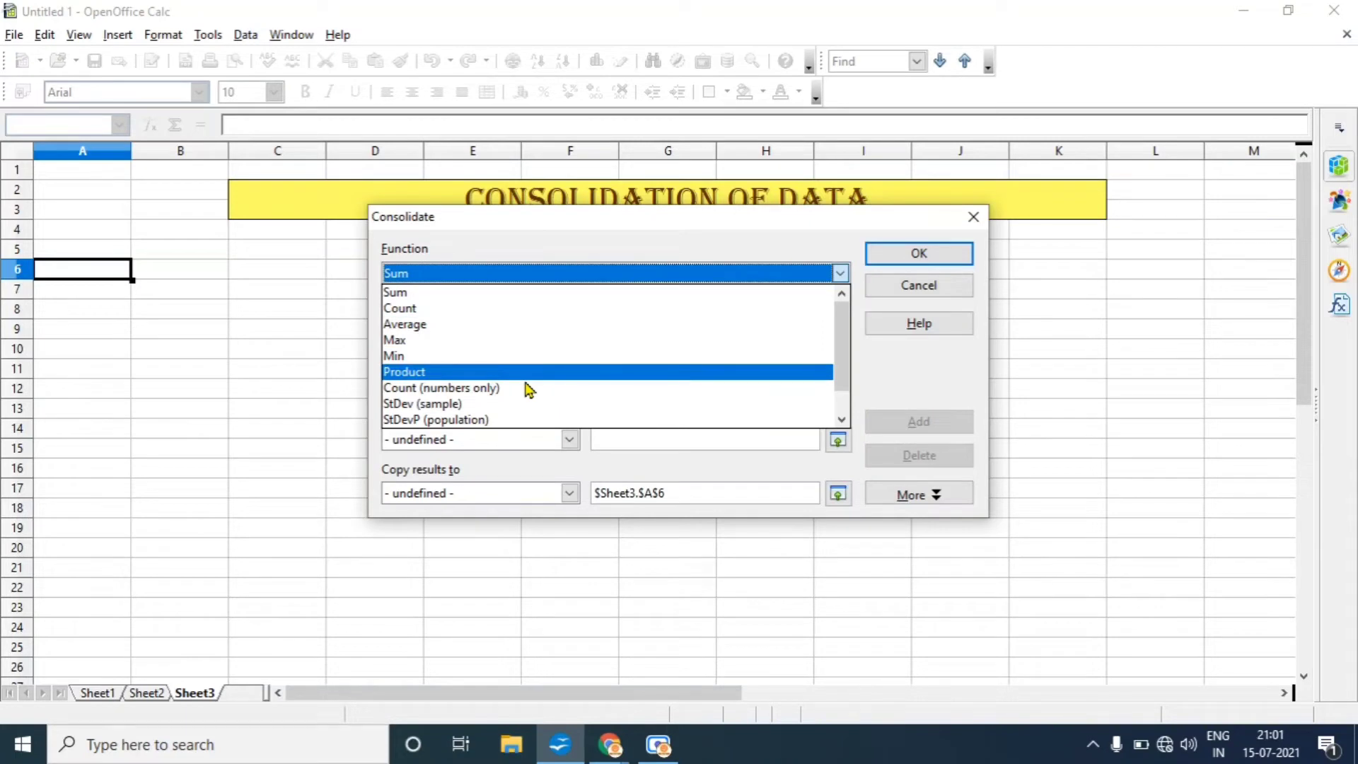
pyautogui.click(679, 585)
pyautogui.click(645, 574)
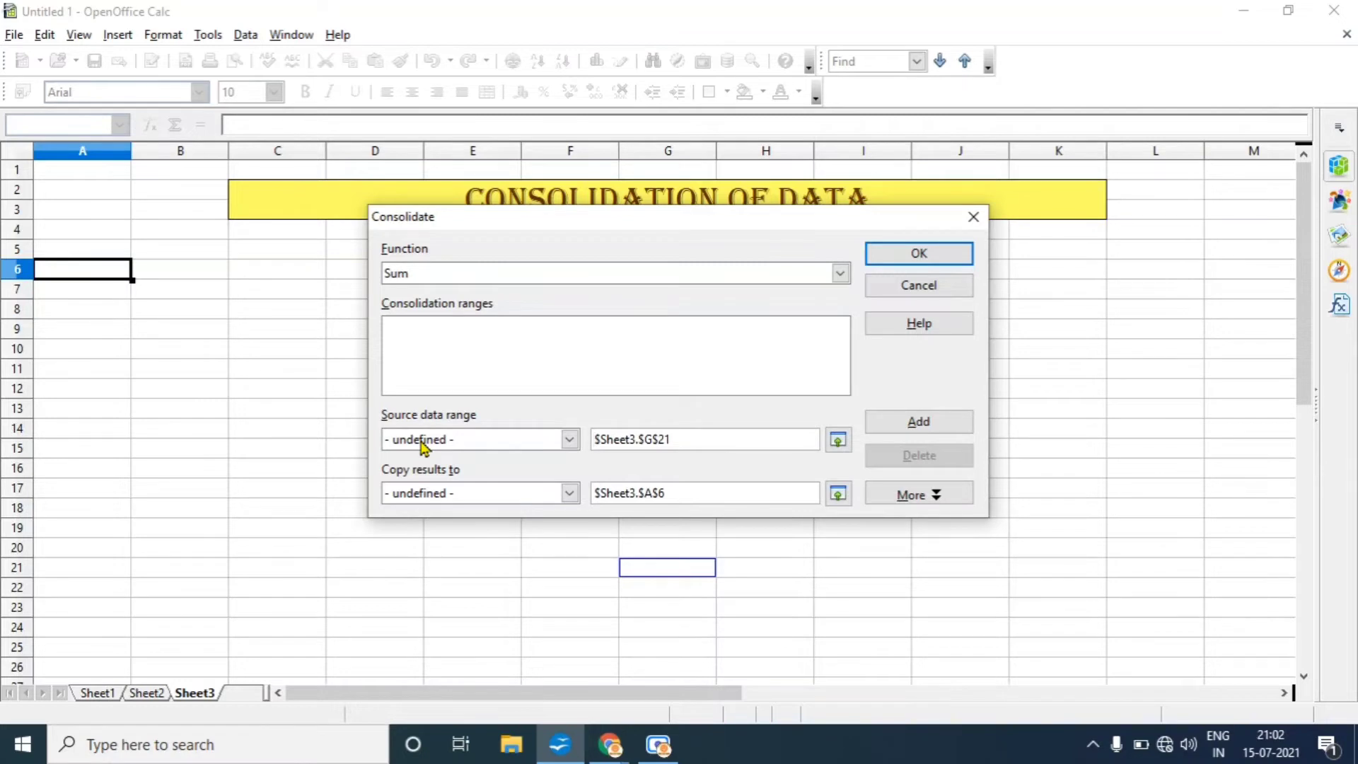
# Step: Add the January table's range A3:C8 on Sheet1, including its headings, to the consolidation ranges
pyautogui.click(840, 443)
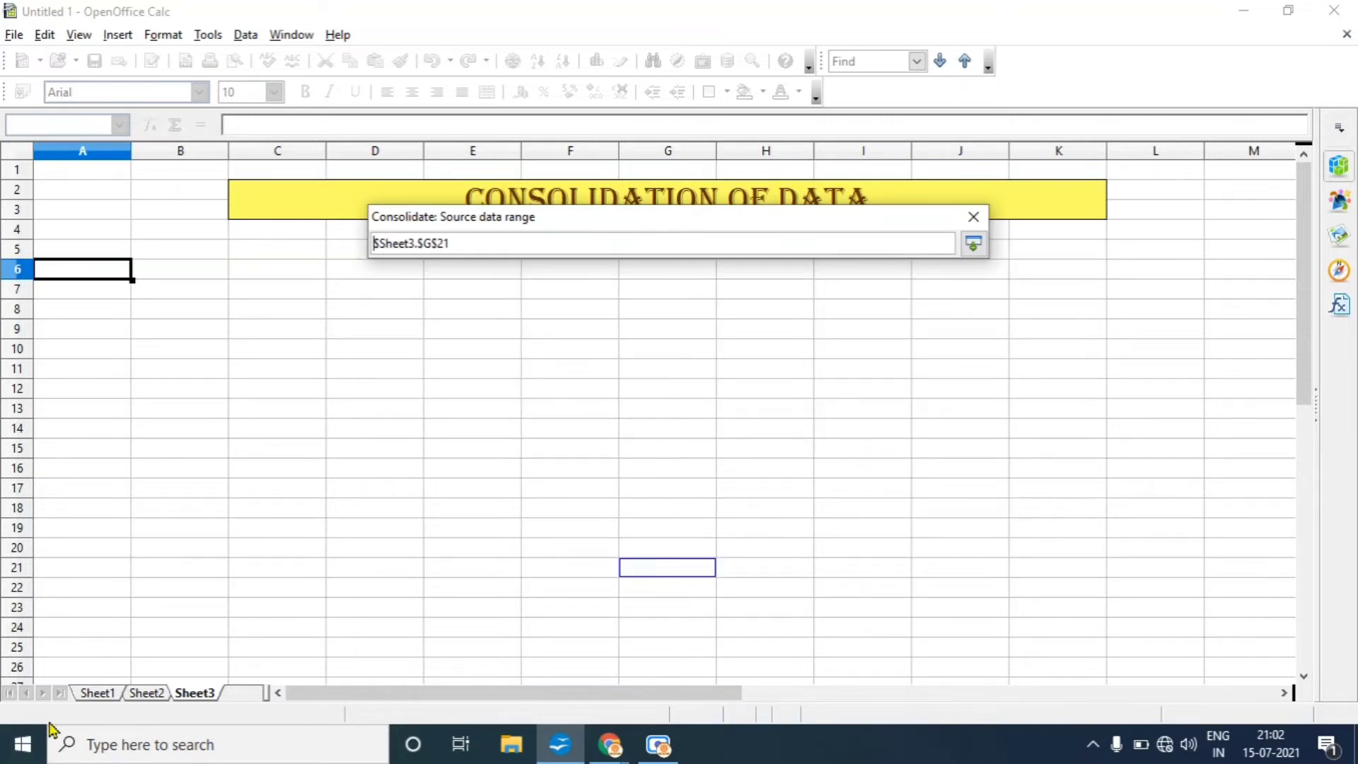
pyautogui.click(99, 692)
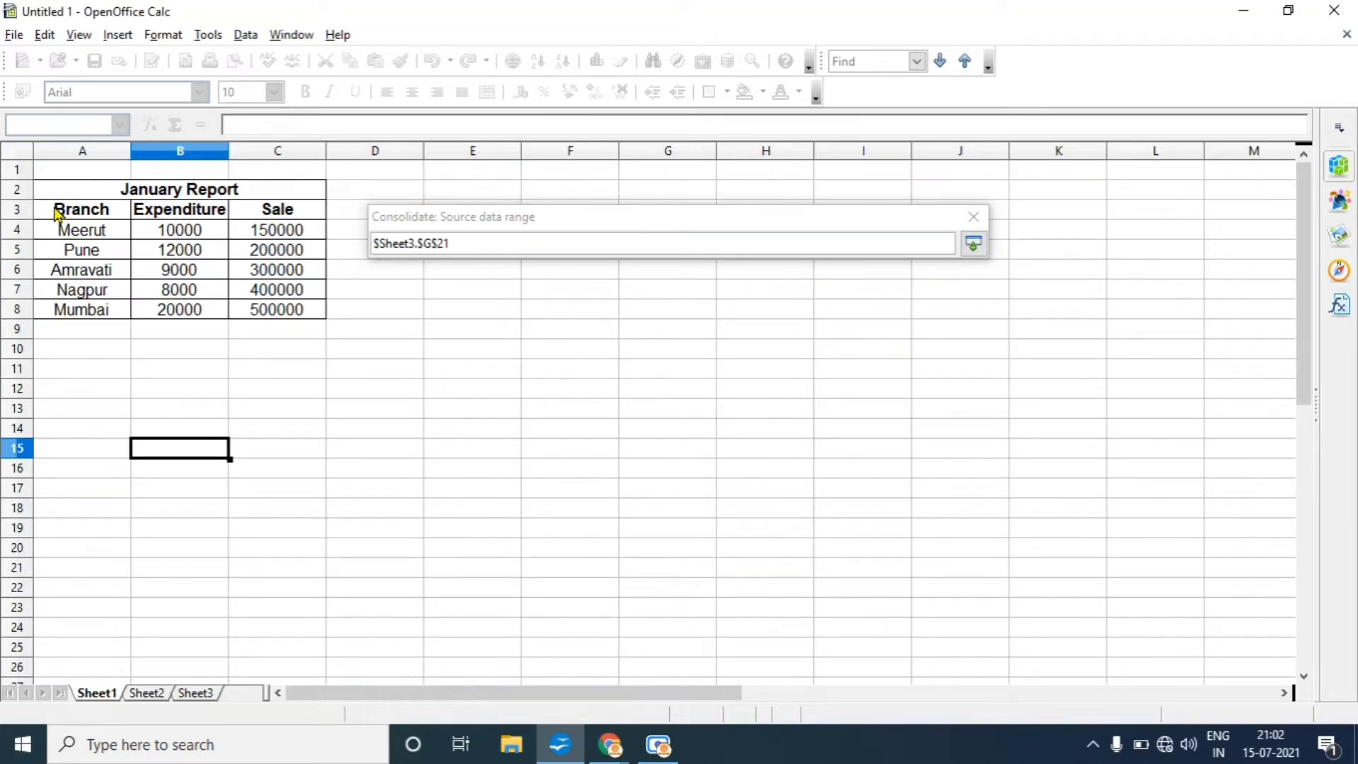
pyautogui.moveTo(58, 212); pyautogui.dragTo(293, 320)
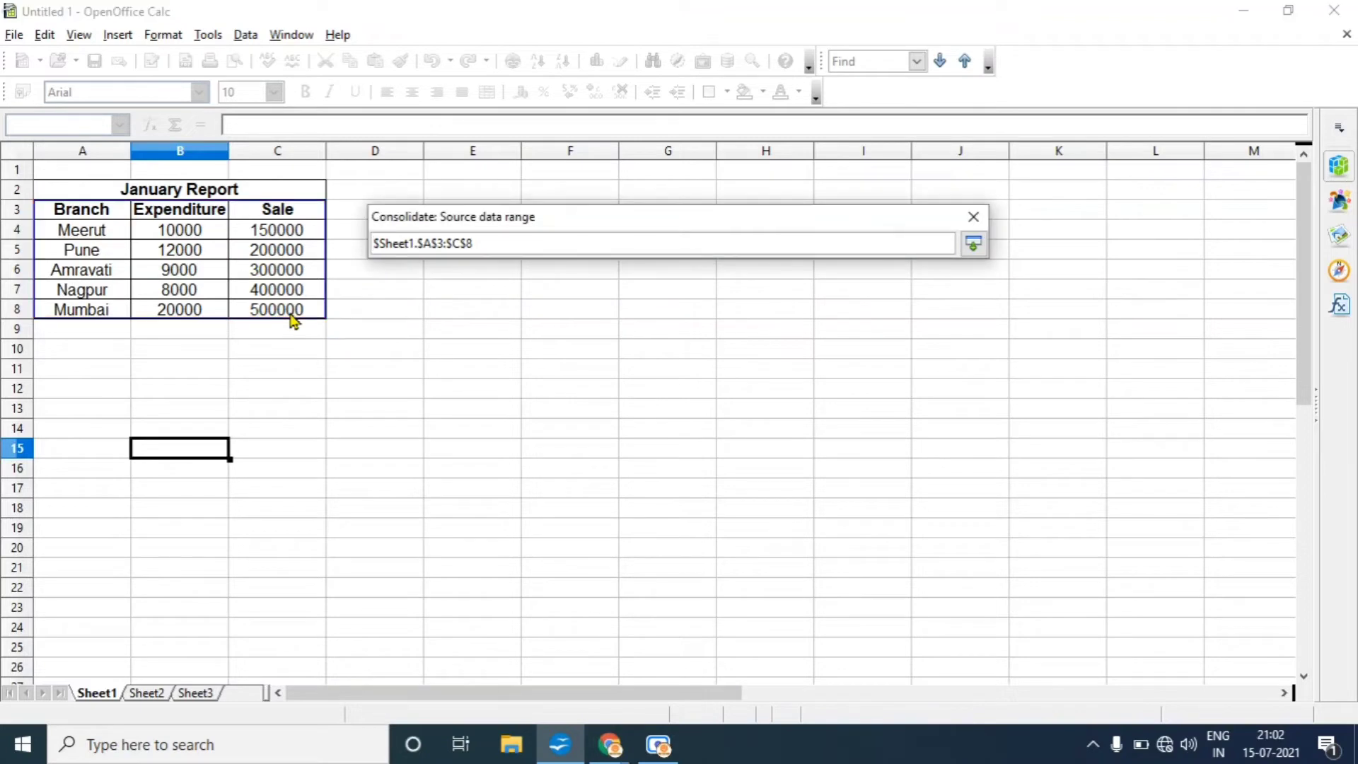
pyautogui.click(975, 244)
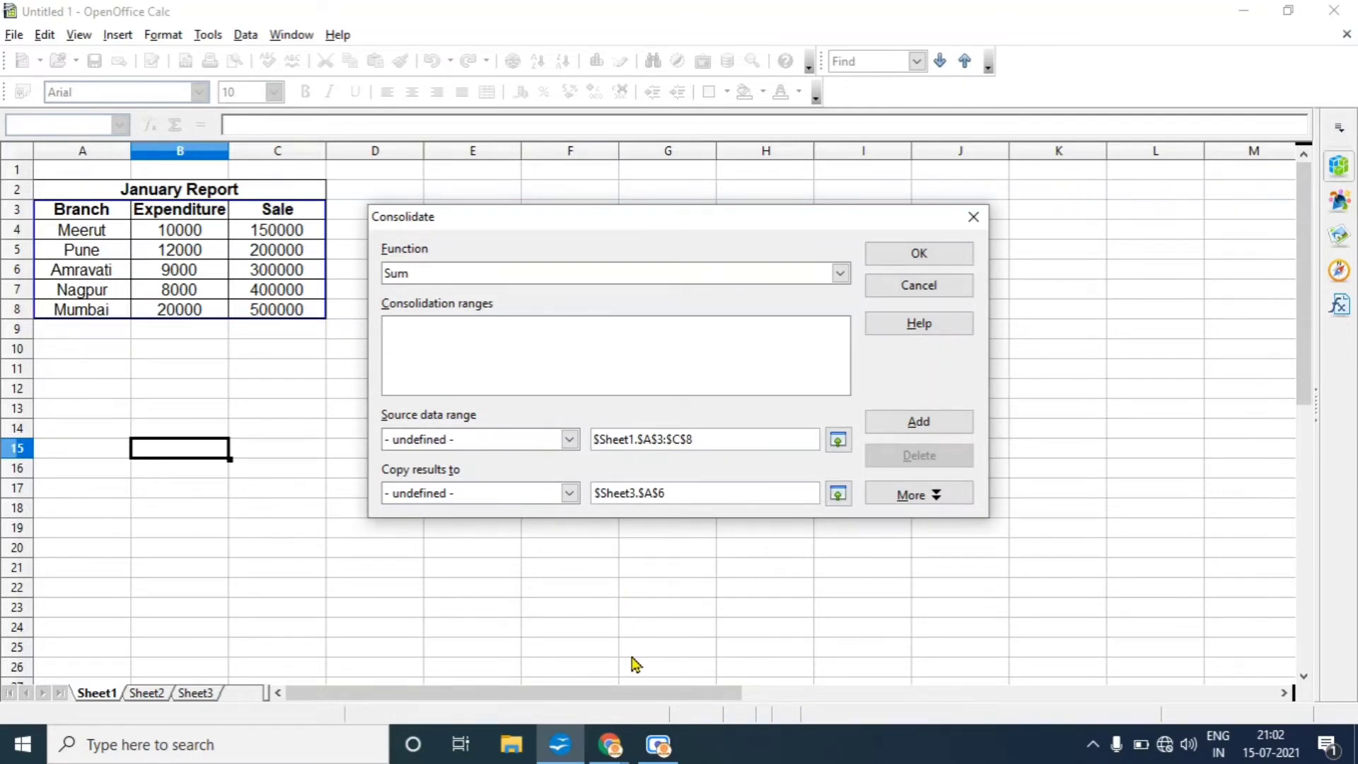
pyautogui.click(658, 744)
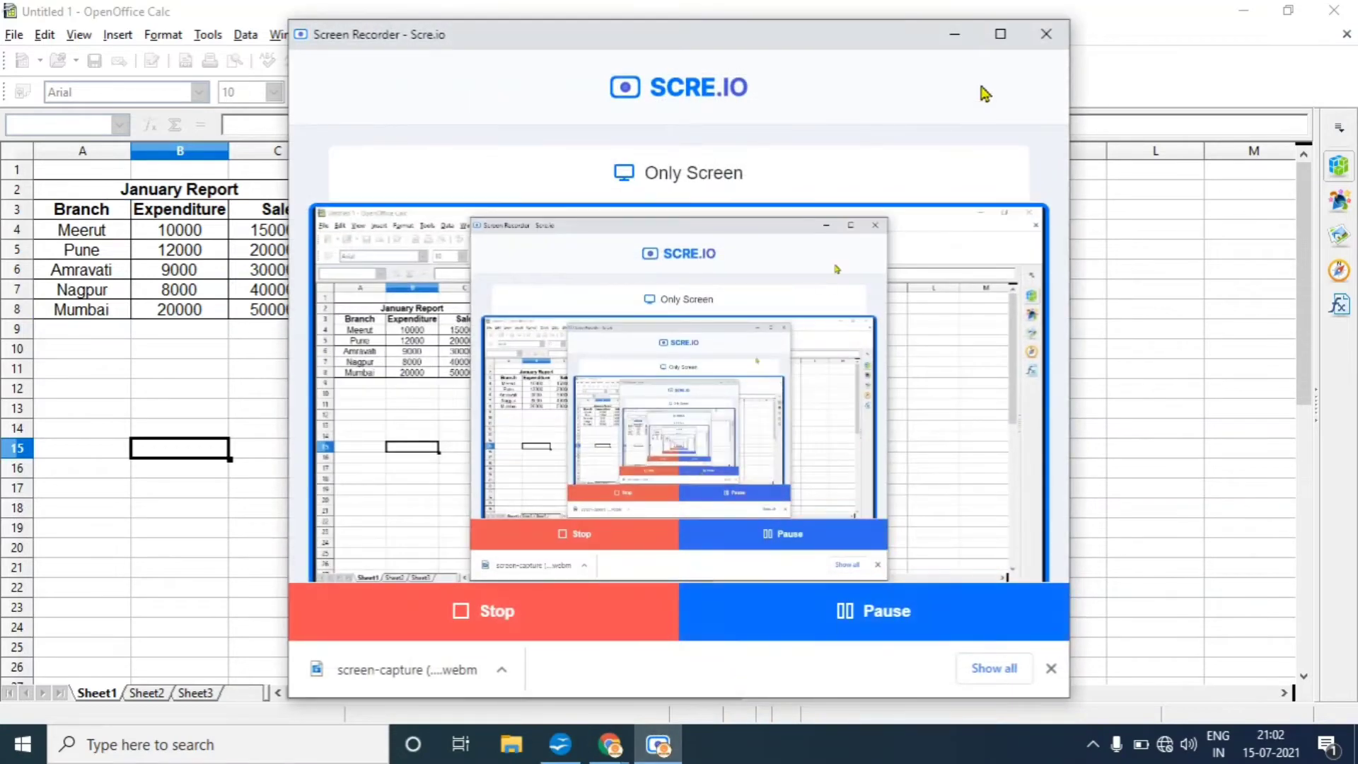
pyautogui.click(954, 34)
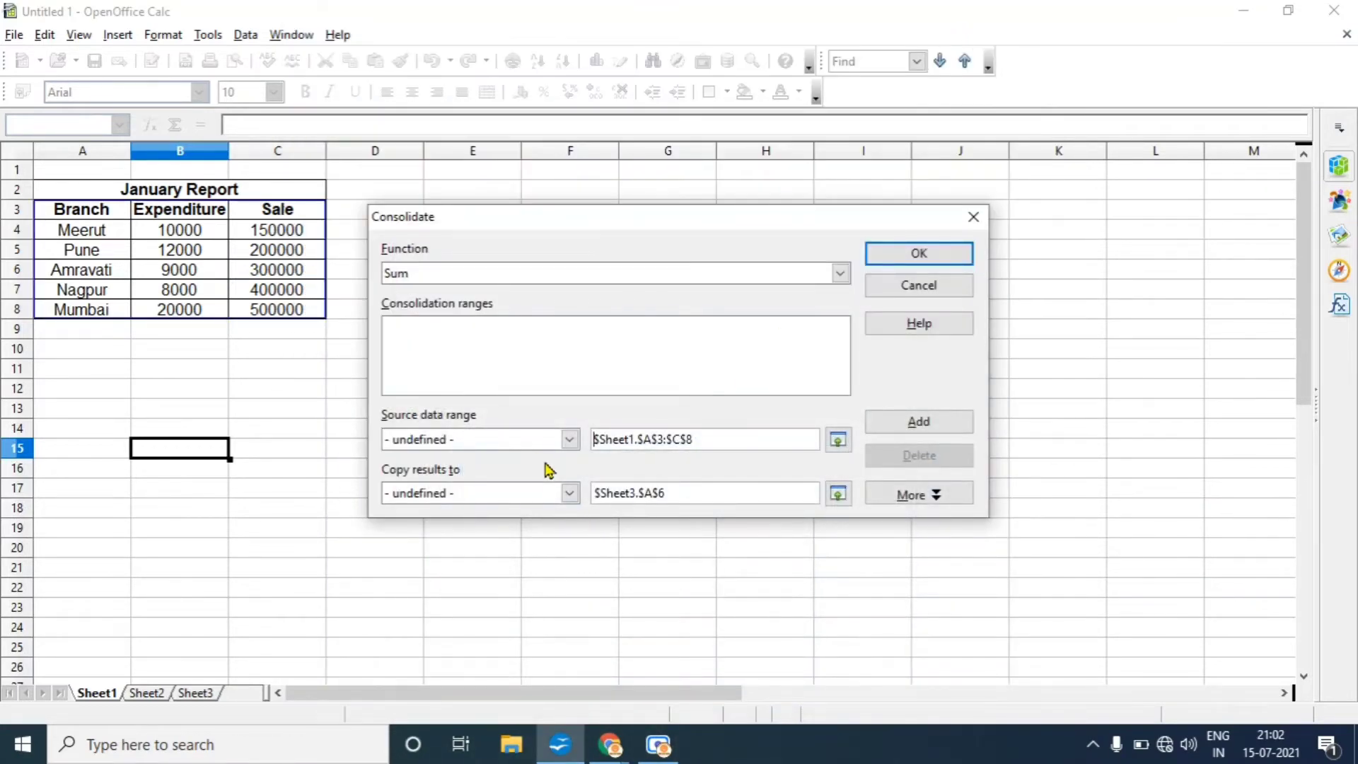
pyautogui.click(919, 424)
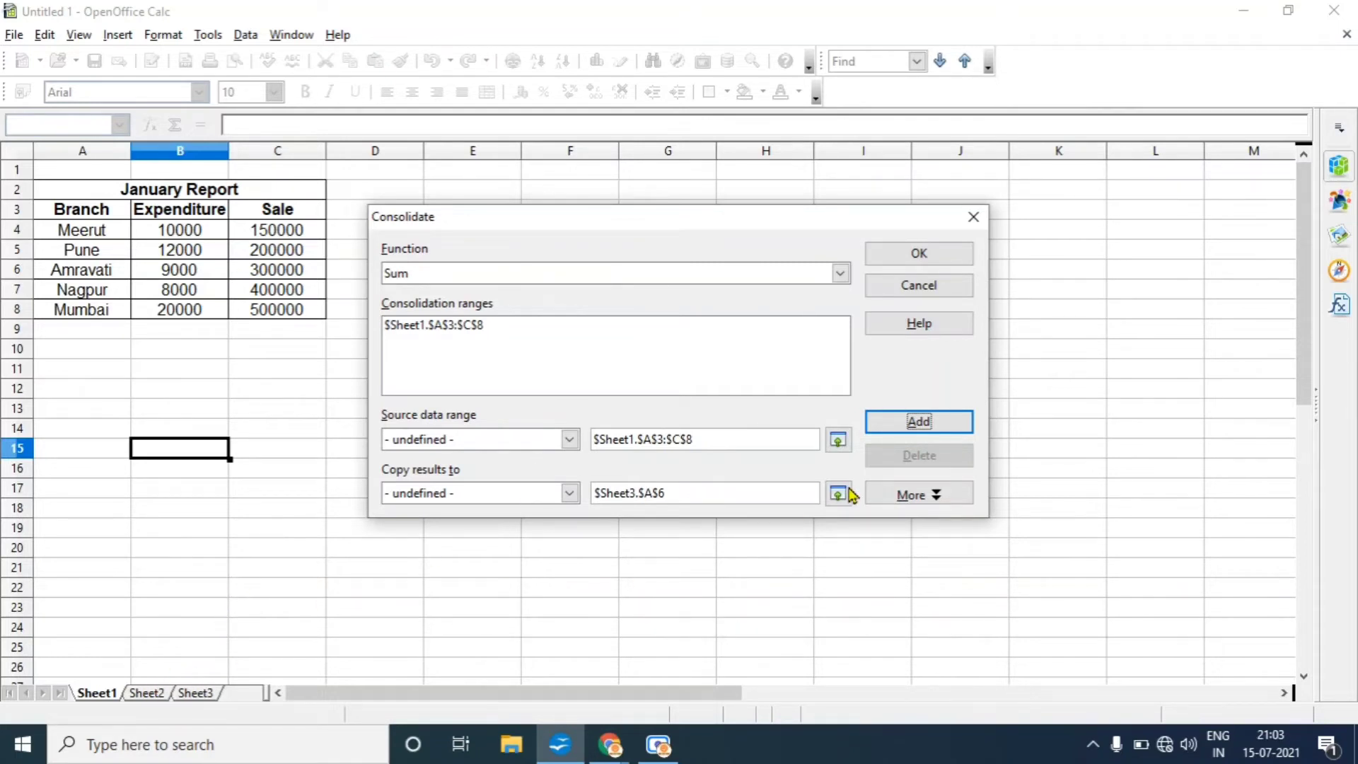
# Step: Add the February table's range A3:C9 on Sheet2, including its headings, to the consolidation ranges
pyautogui.click(840, 441)
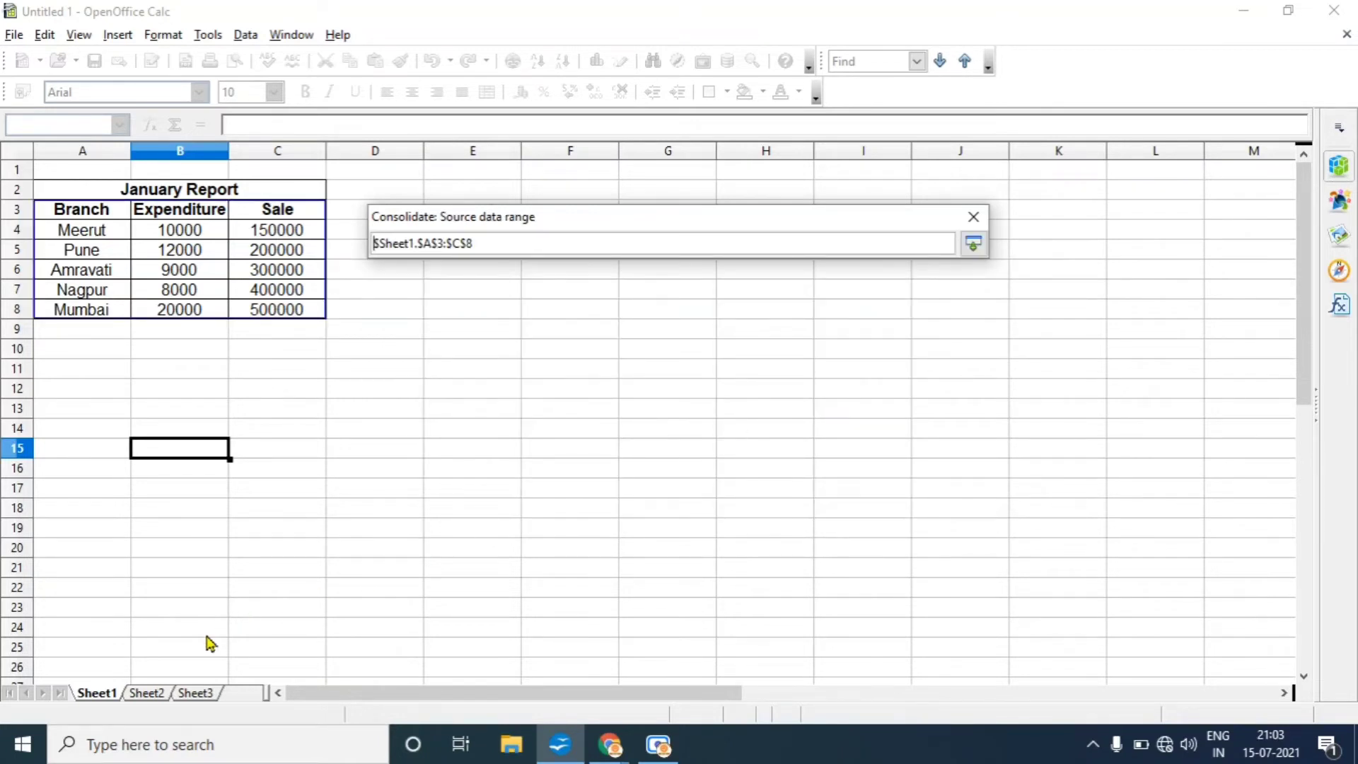
pyautogui.click(154, 693)
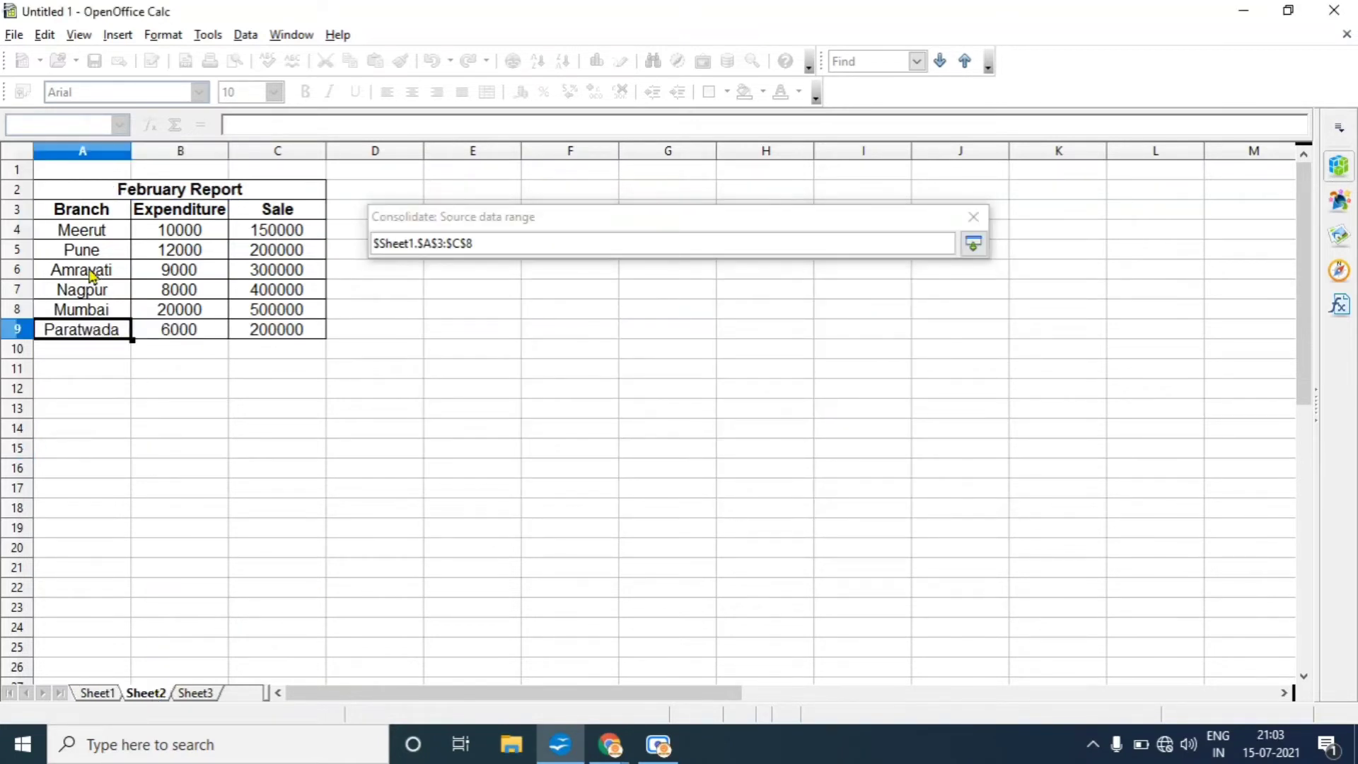
pyautogui.moveTo(73, 214); pyautogui.dragTo(291, 332)
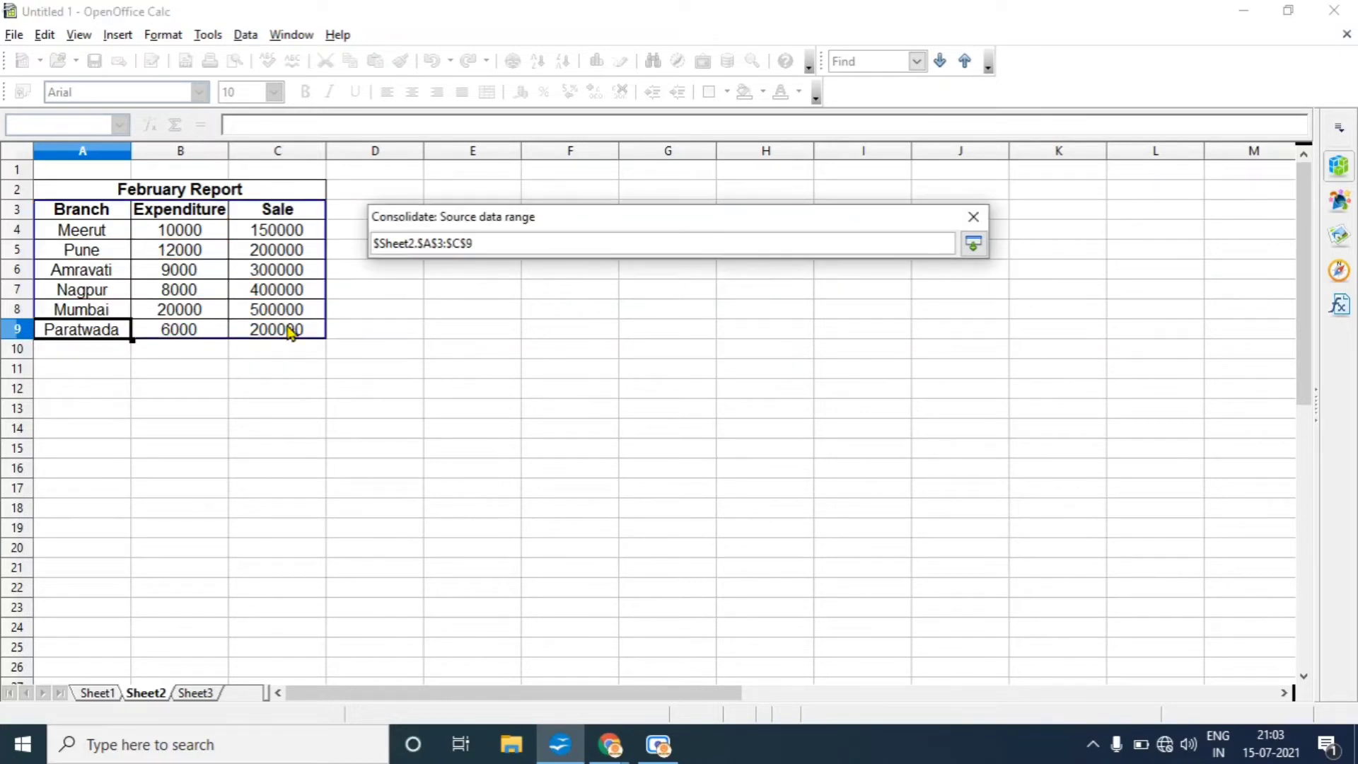
pyautogui.click(973, 244)
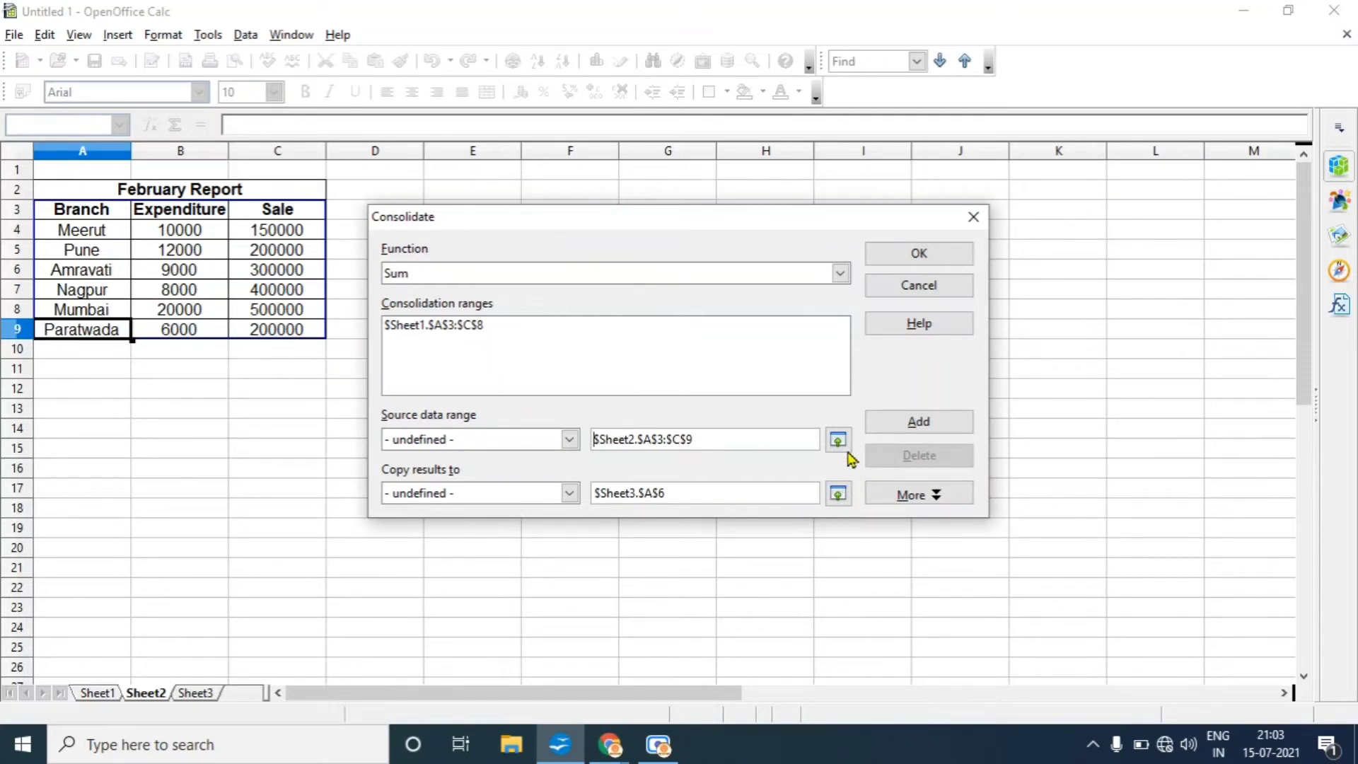
pyautogui.click(891, 425)
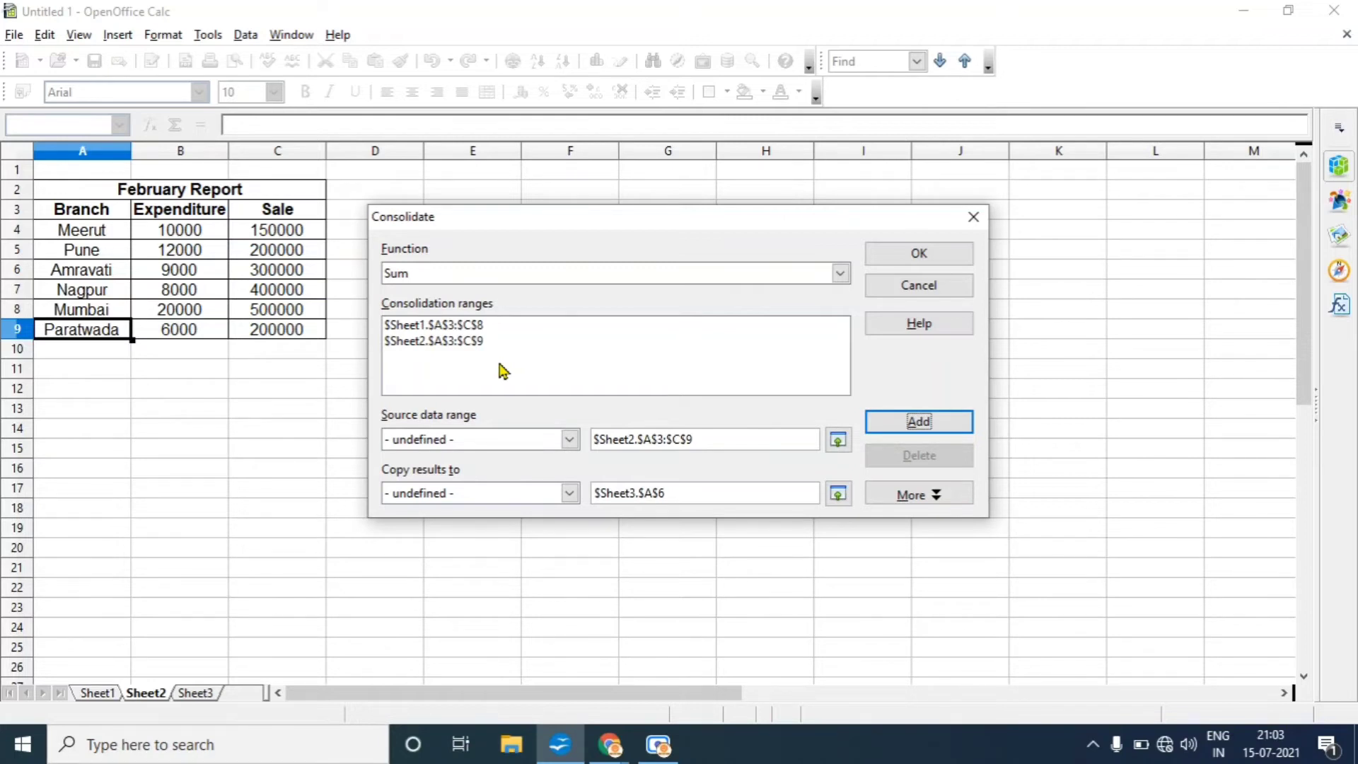
# Step: Set cell A8 on Sheet3 as the destination for the consolidated results
pyautogui.click(196, 695)
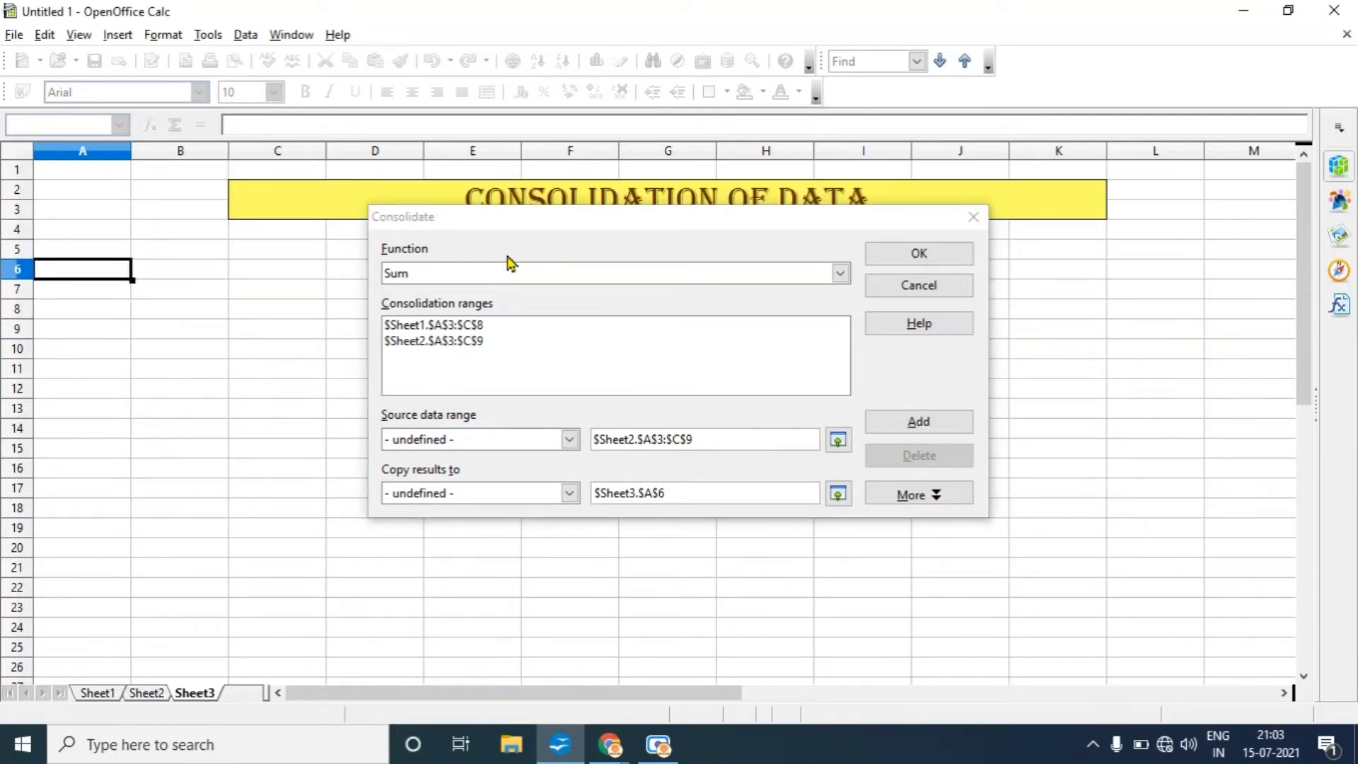
pyautogui.click(524, 232)
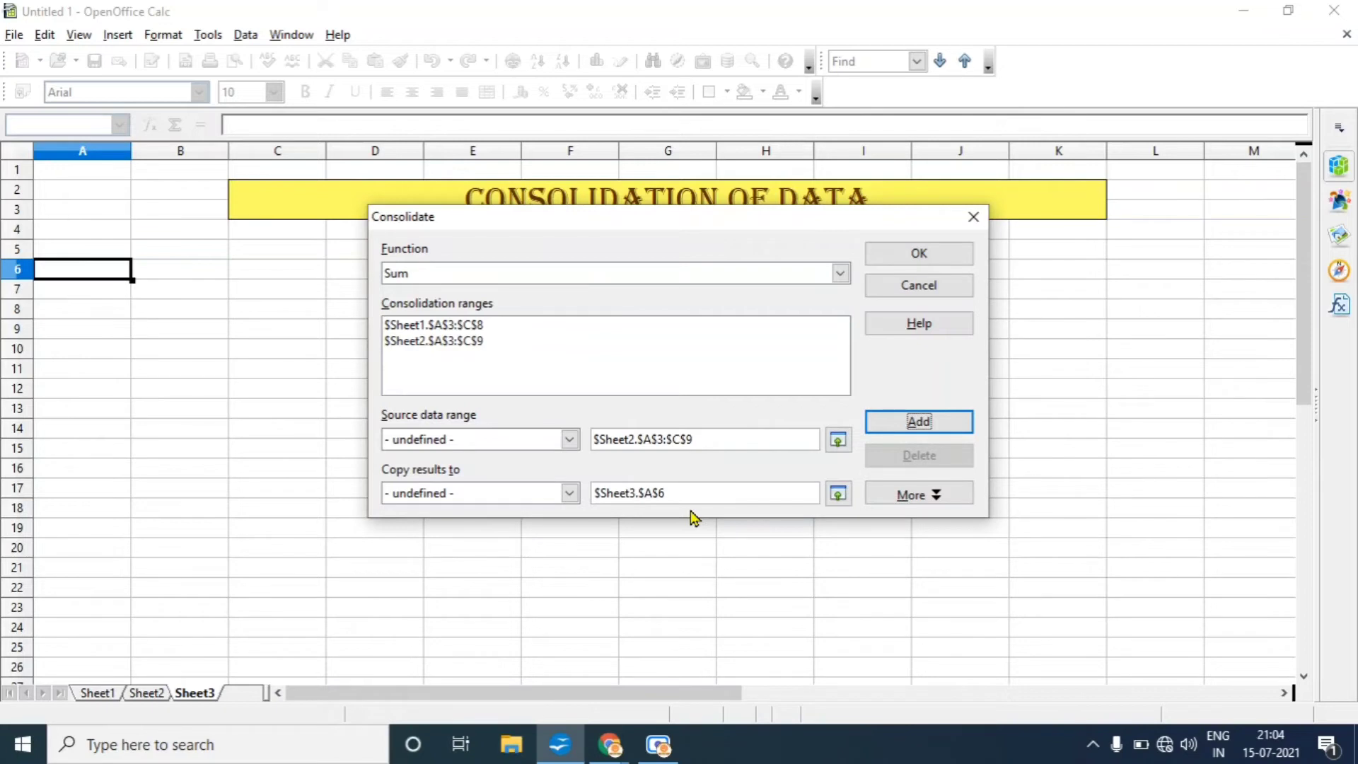
pyautogui.click(837, 493)
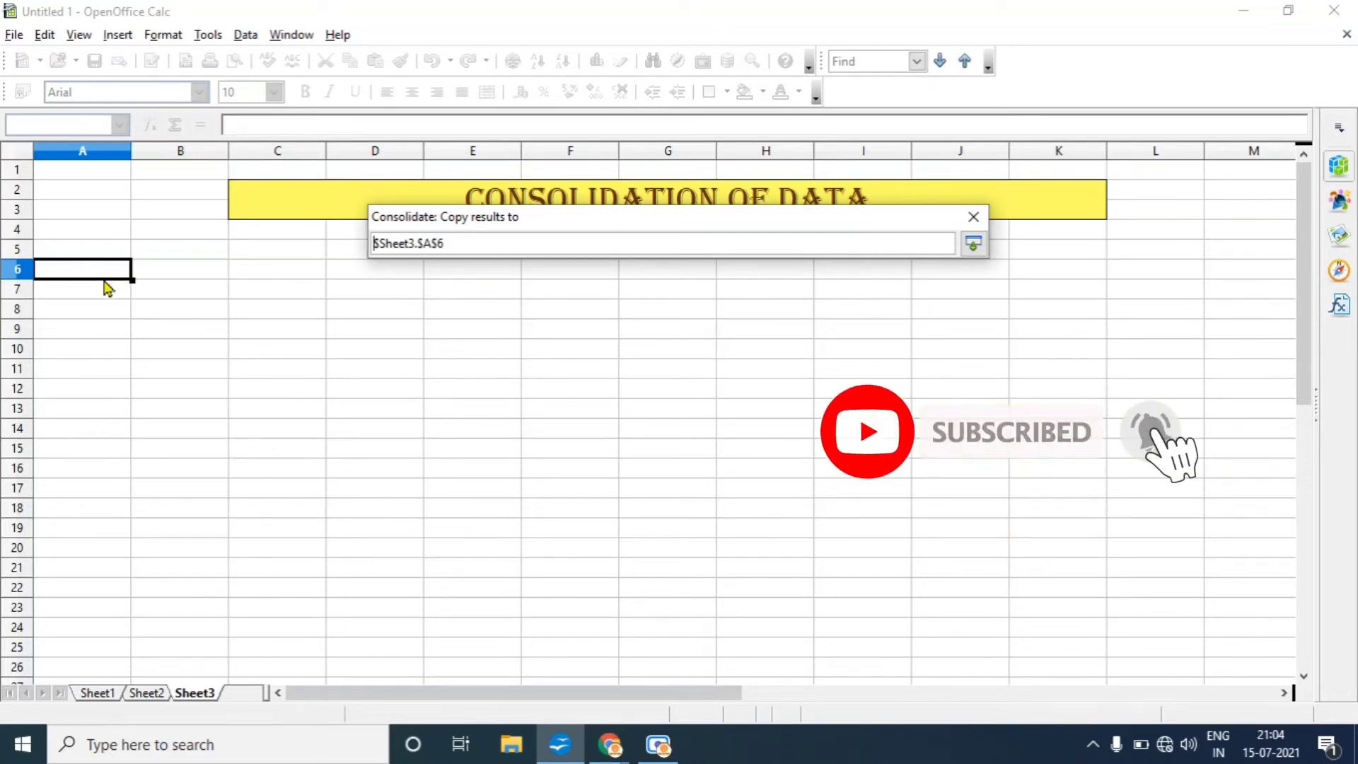
pyautogui.click(85, 308)
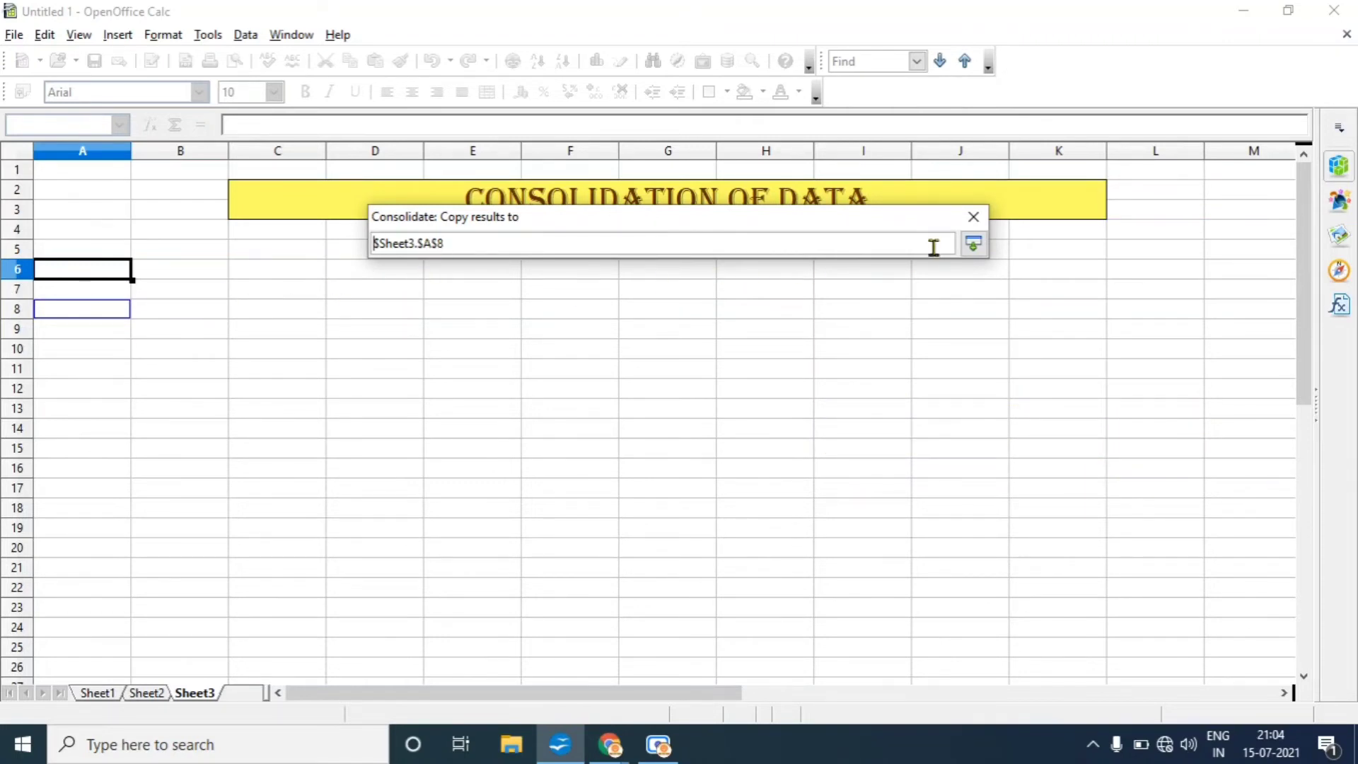
pyautogui.click(973, 243)
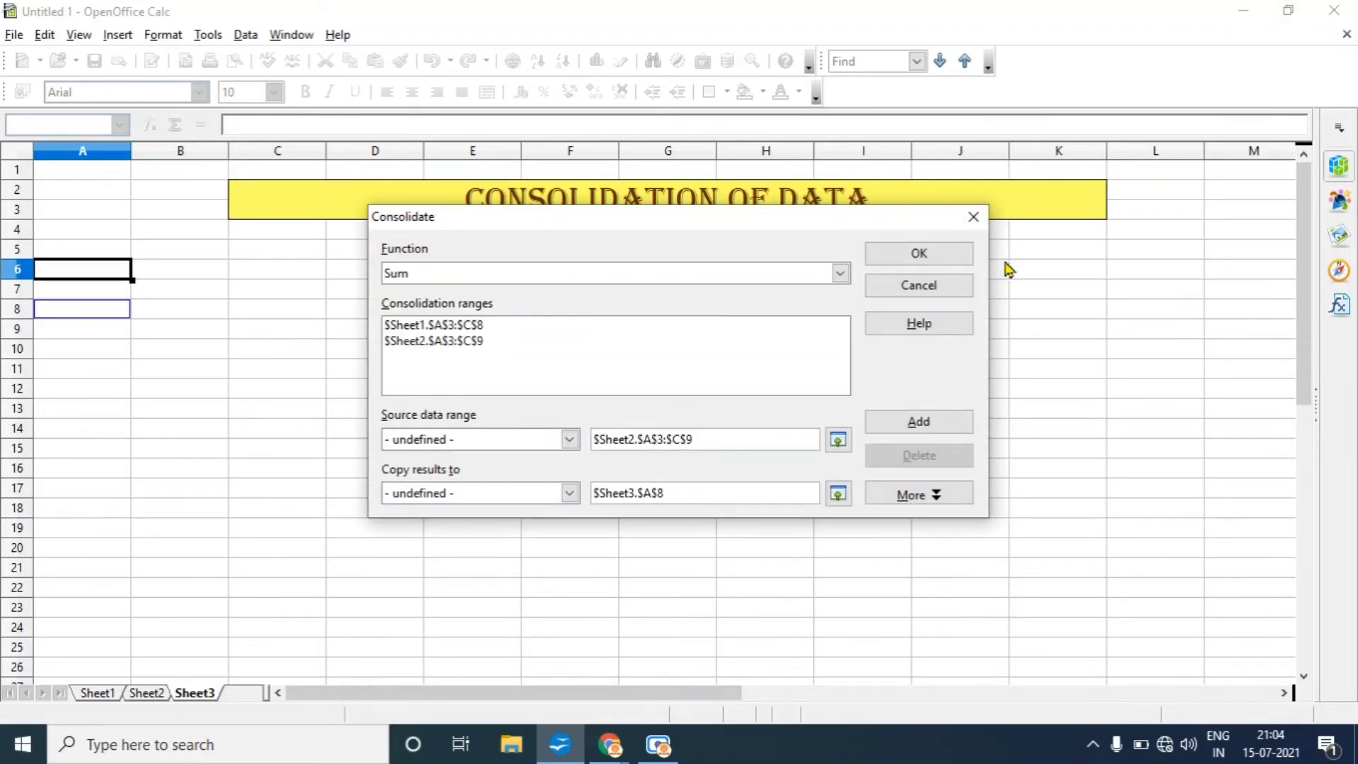
# Step: Enable row labels, column labels and linking to the source data, and run the consolidation into Sheet3
pyautogui.click(920, 494)
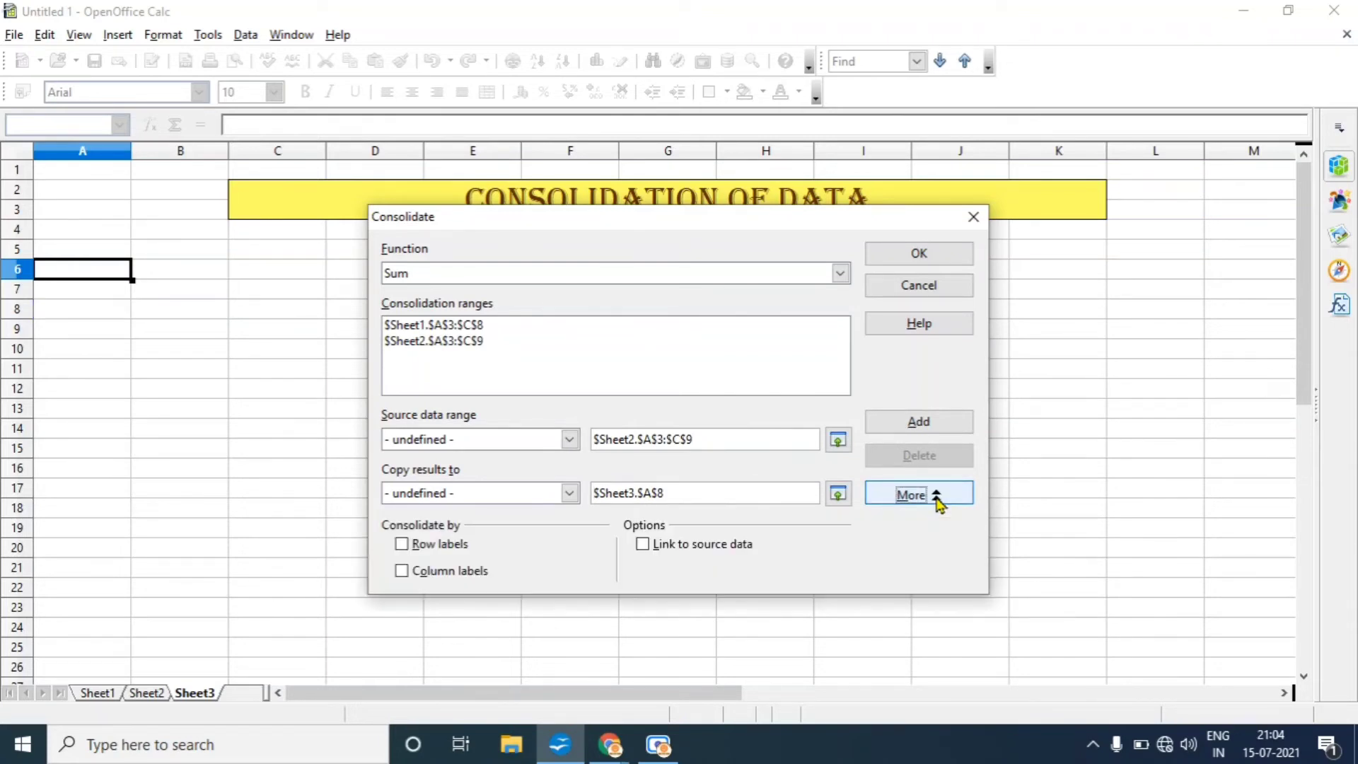
pyautogui.click(401, 544)
pyautogui.click(402, 573)
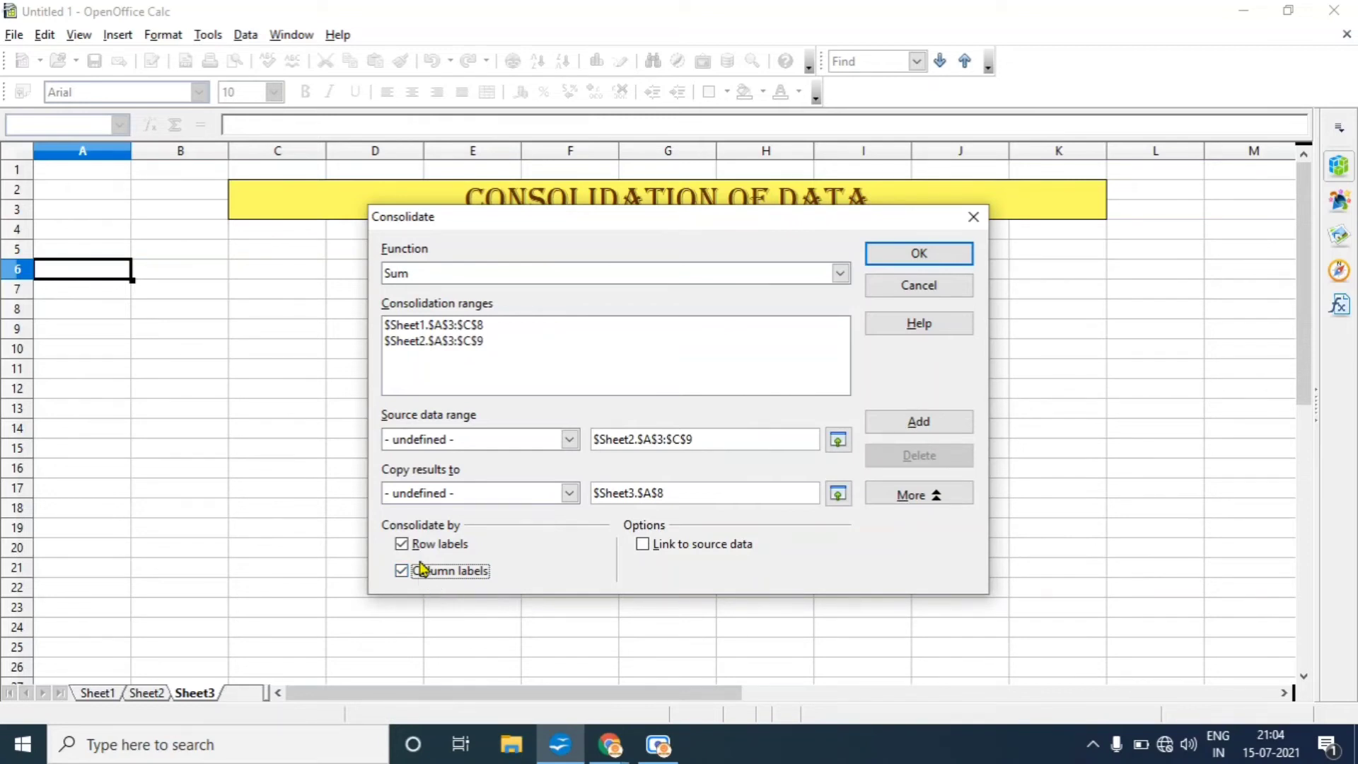
pyautogui.click(148, 693)
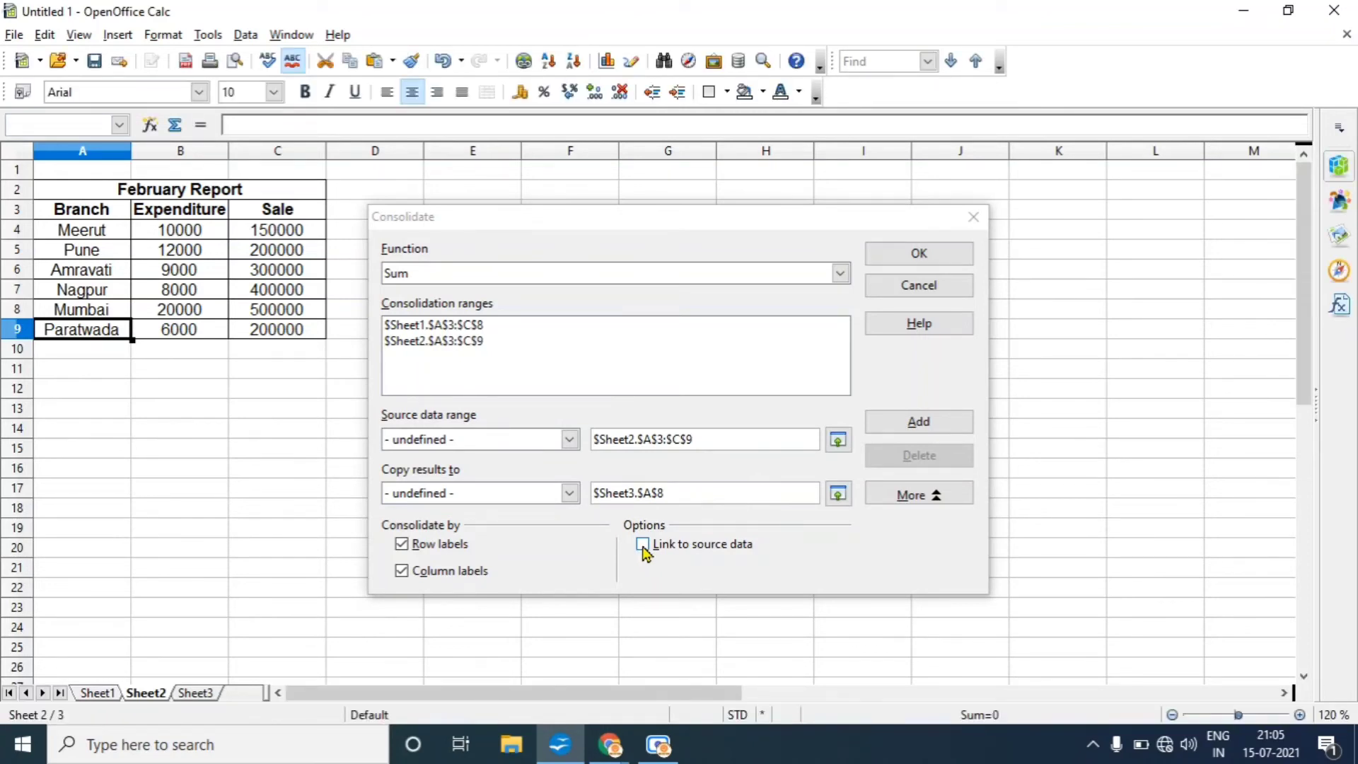
pyautogui.click(642, 545)
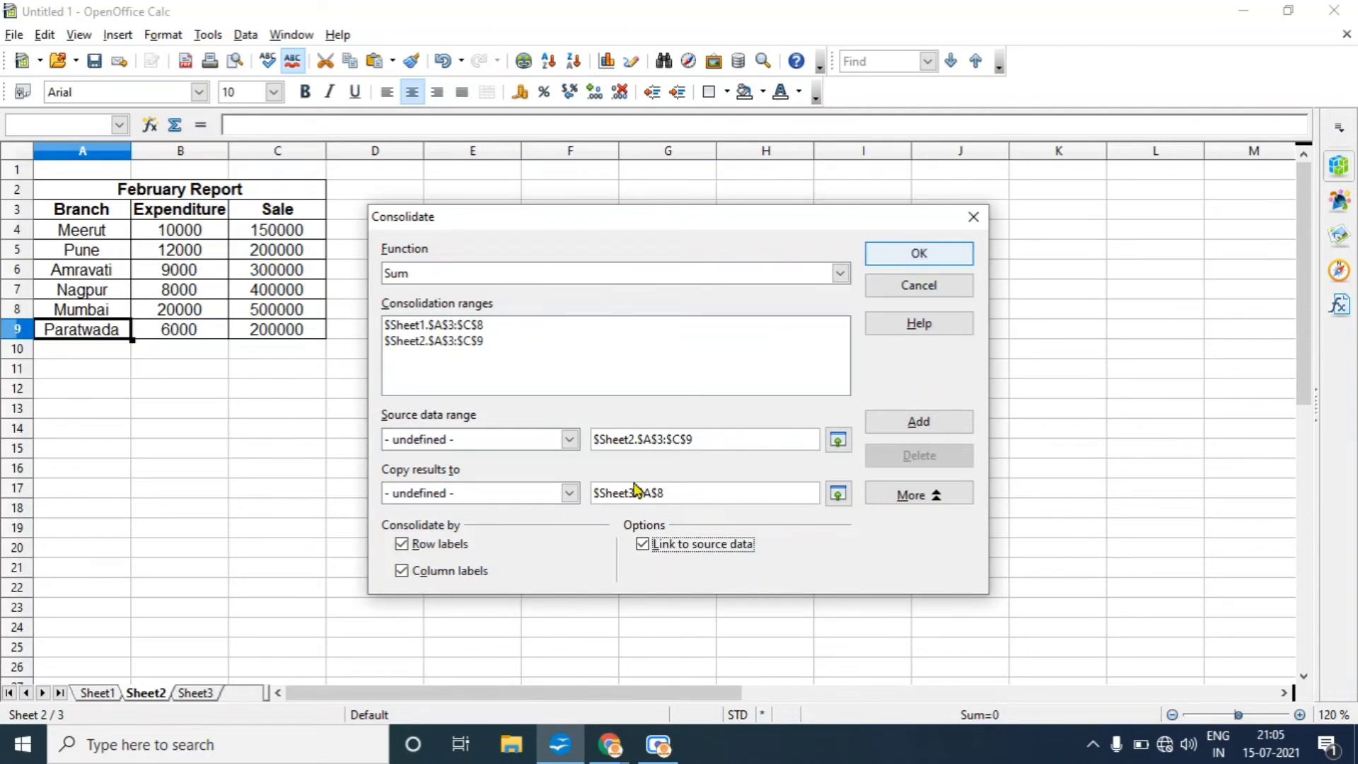
pyautogui.click(195, 694)
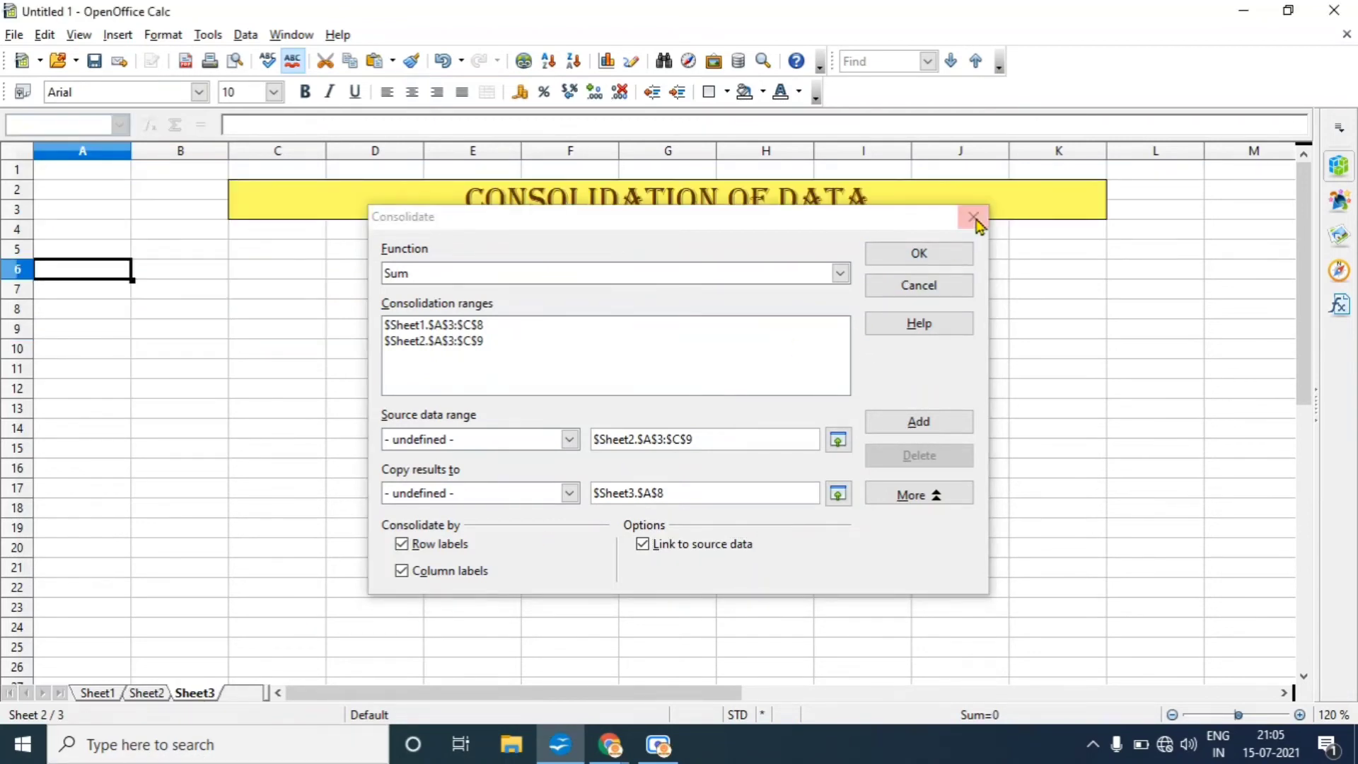
pyautogui.click(944, 256)
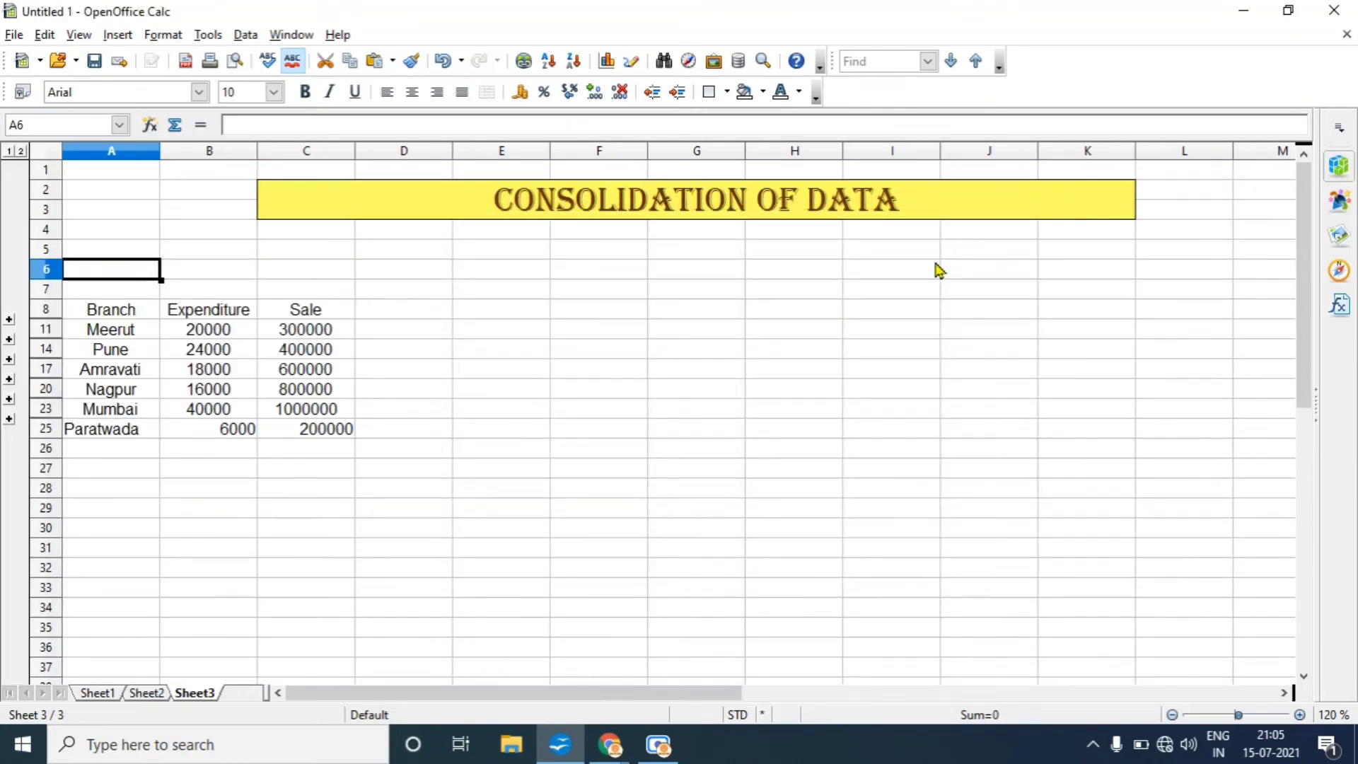
pyautogui.click(249, 535)
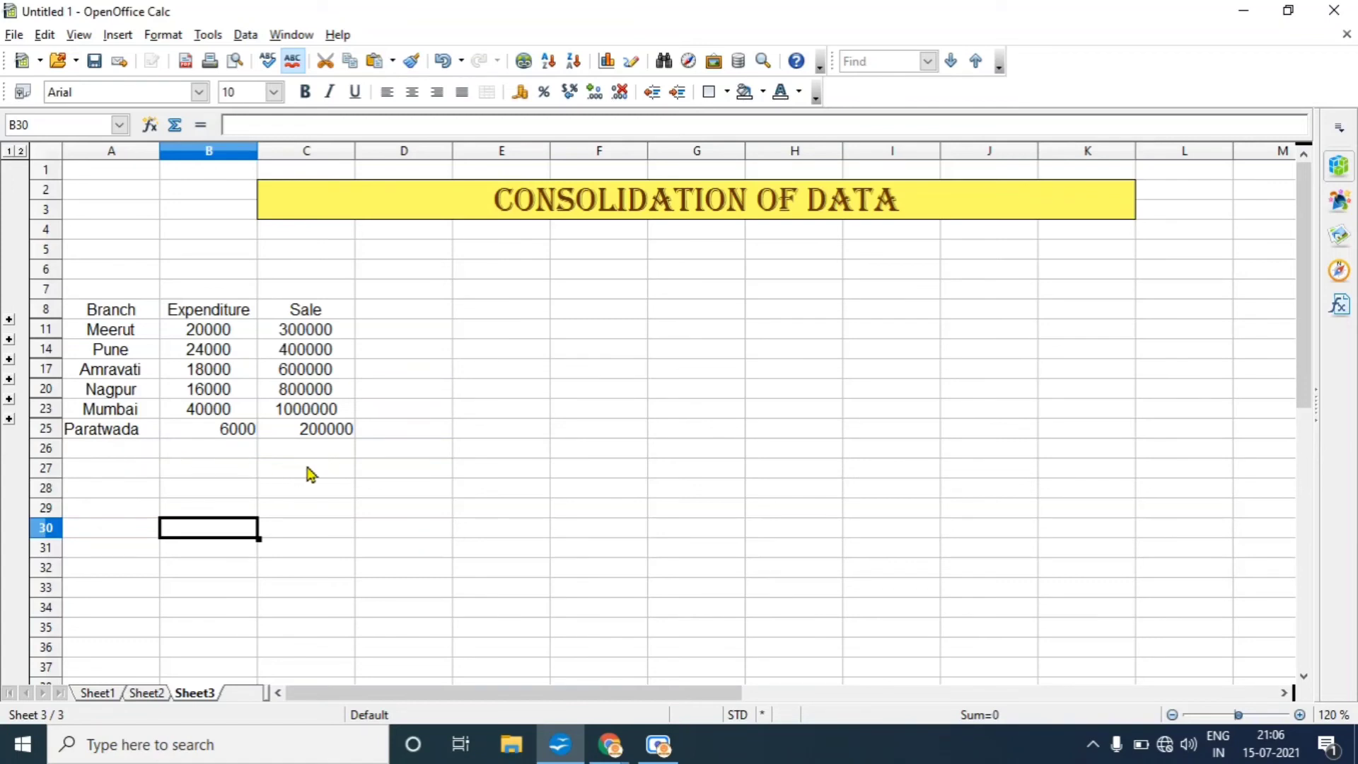
# Step: Compare Meerut's expenditure and the Paratwada branch entries on Sheet1 and Sheet2 with the consolidated table on Sheet3
pyautogui.click(108, 690)
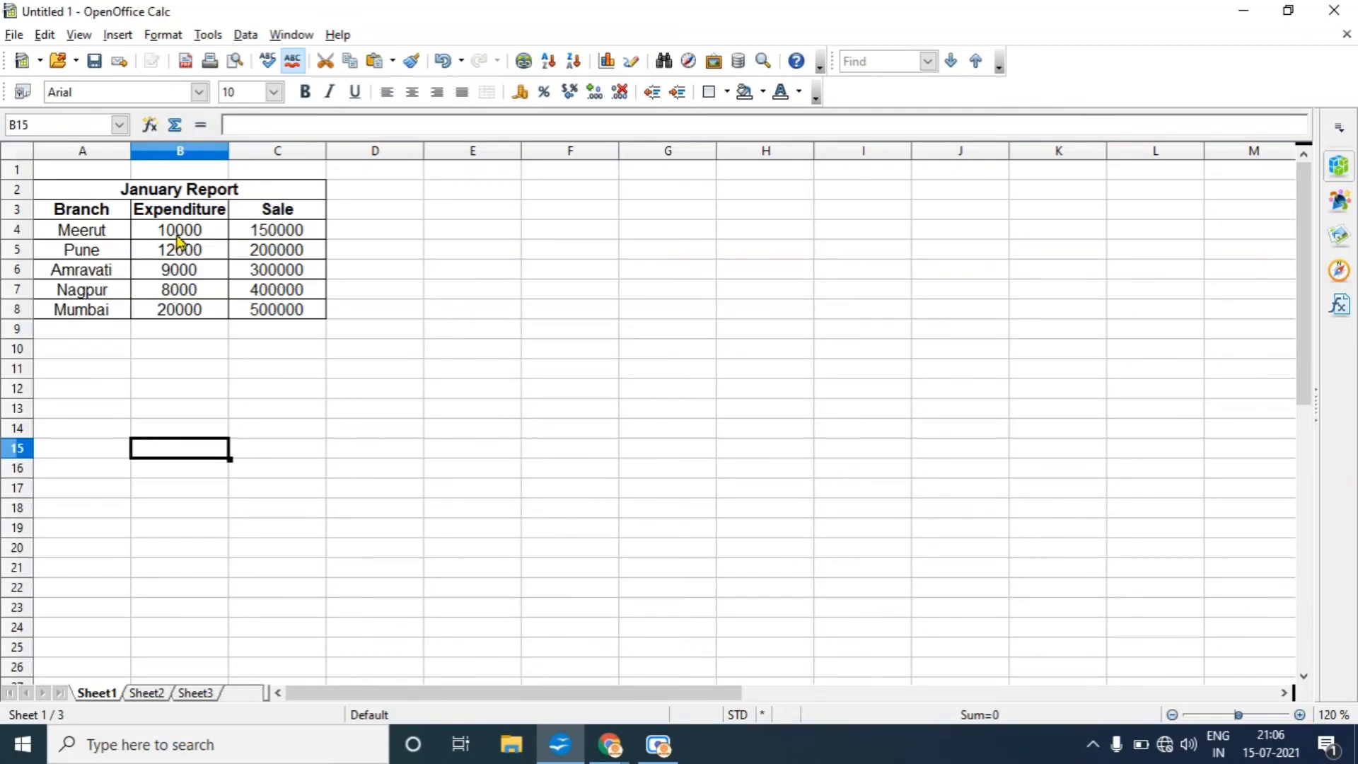
pyautogui.click(177, 236)
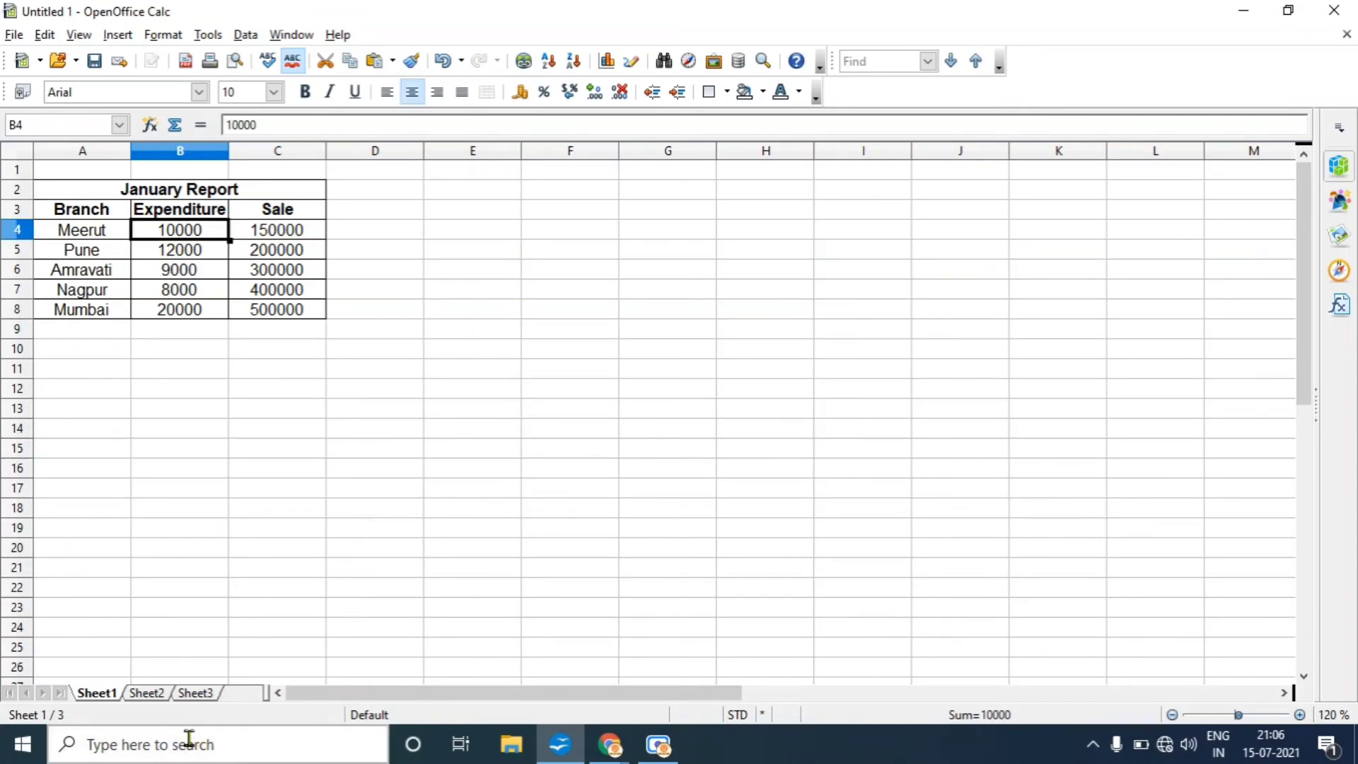
pyautogui.click(147, 693)
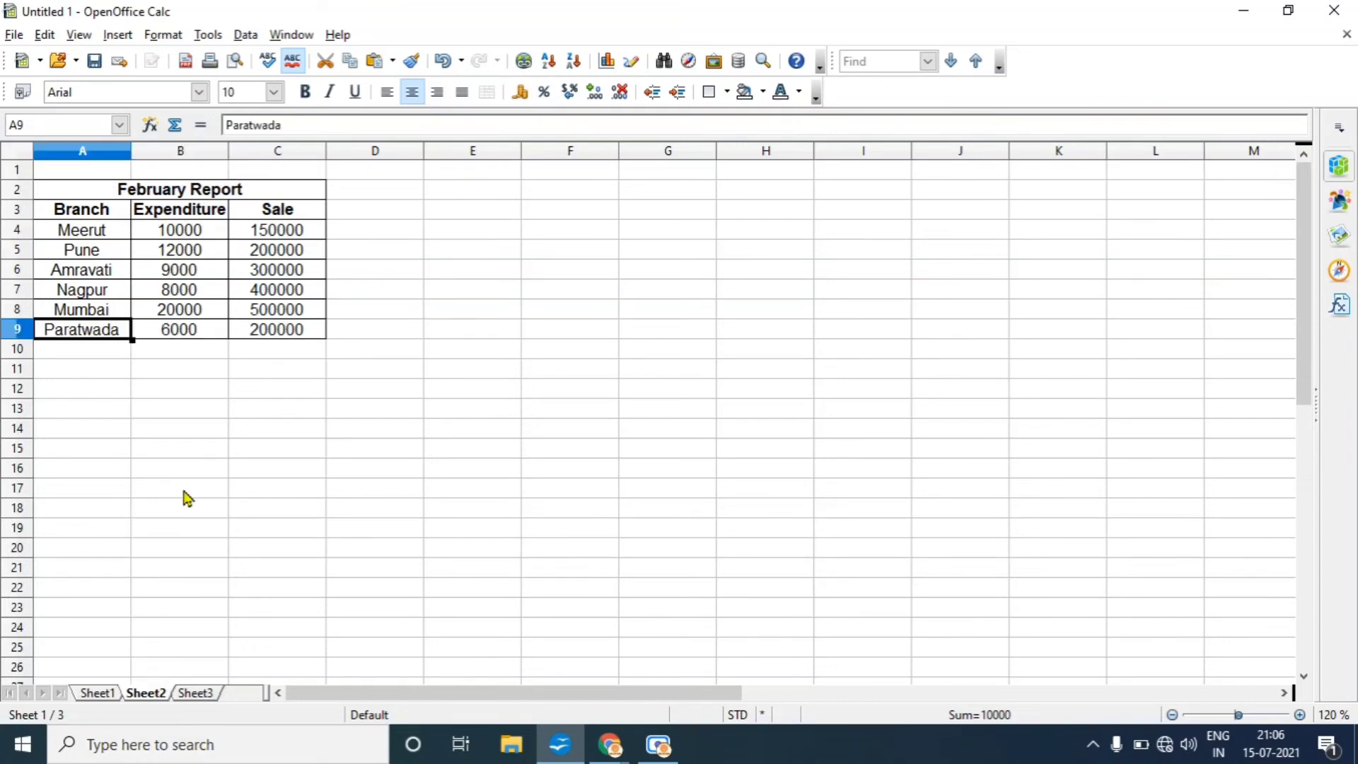
pyautogui.click(181, 236)
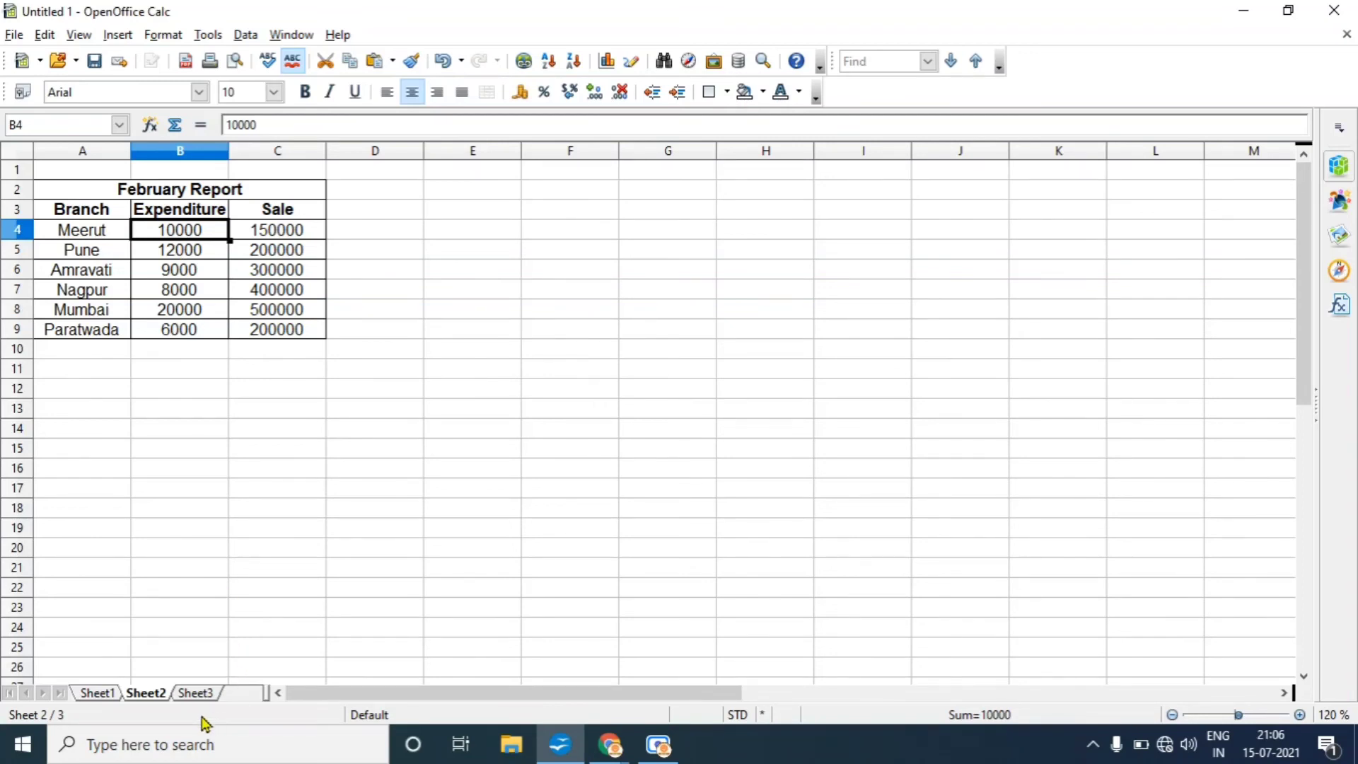
pyautogui.click(202, 694)
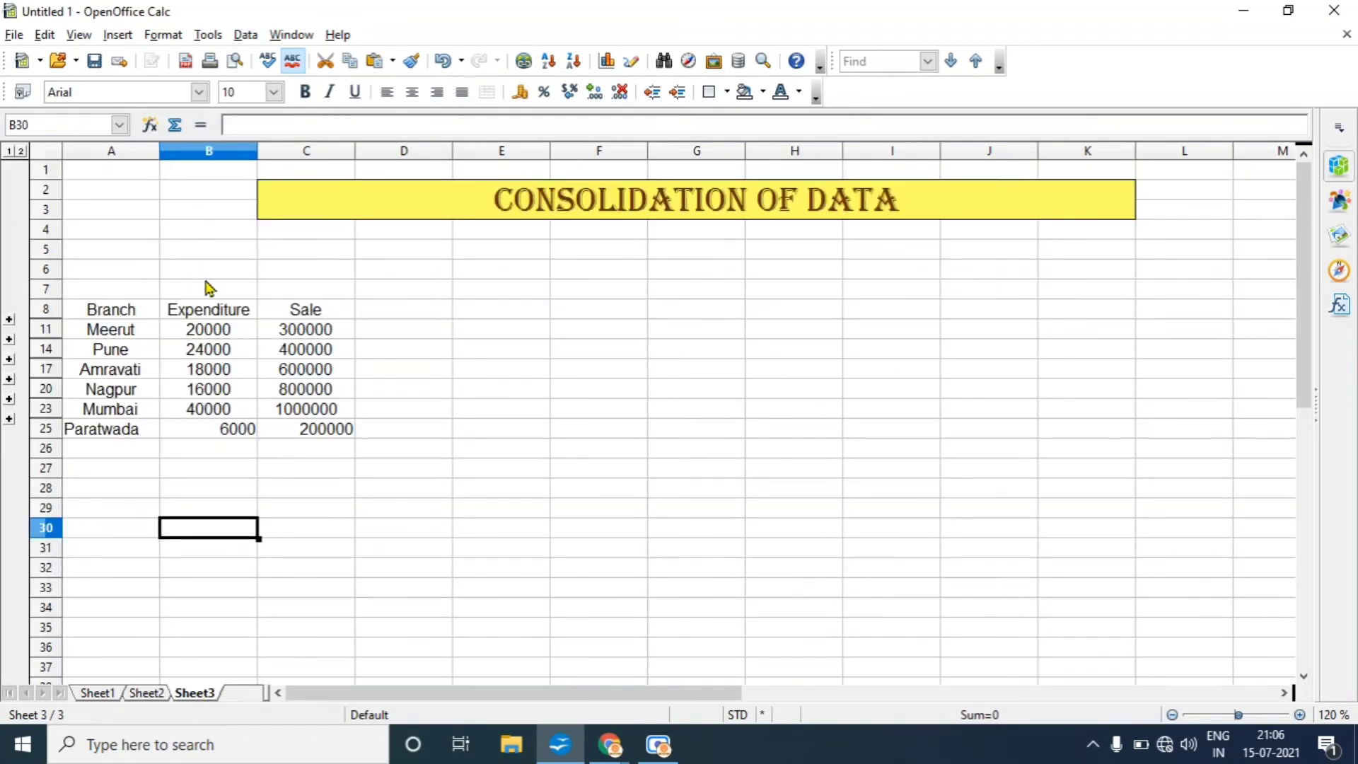
pyautogui.click(233, 334)
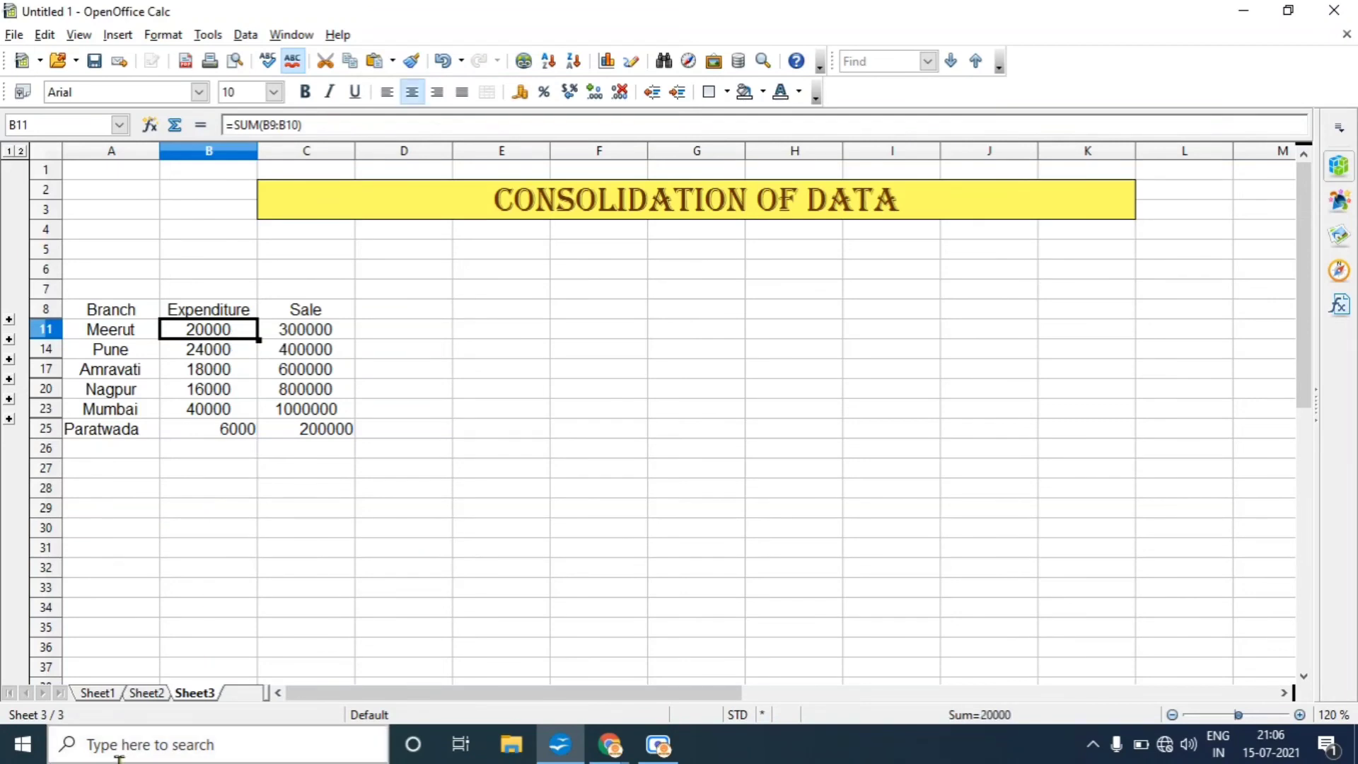
pyautogui.click(99, 694)
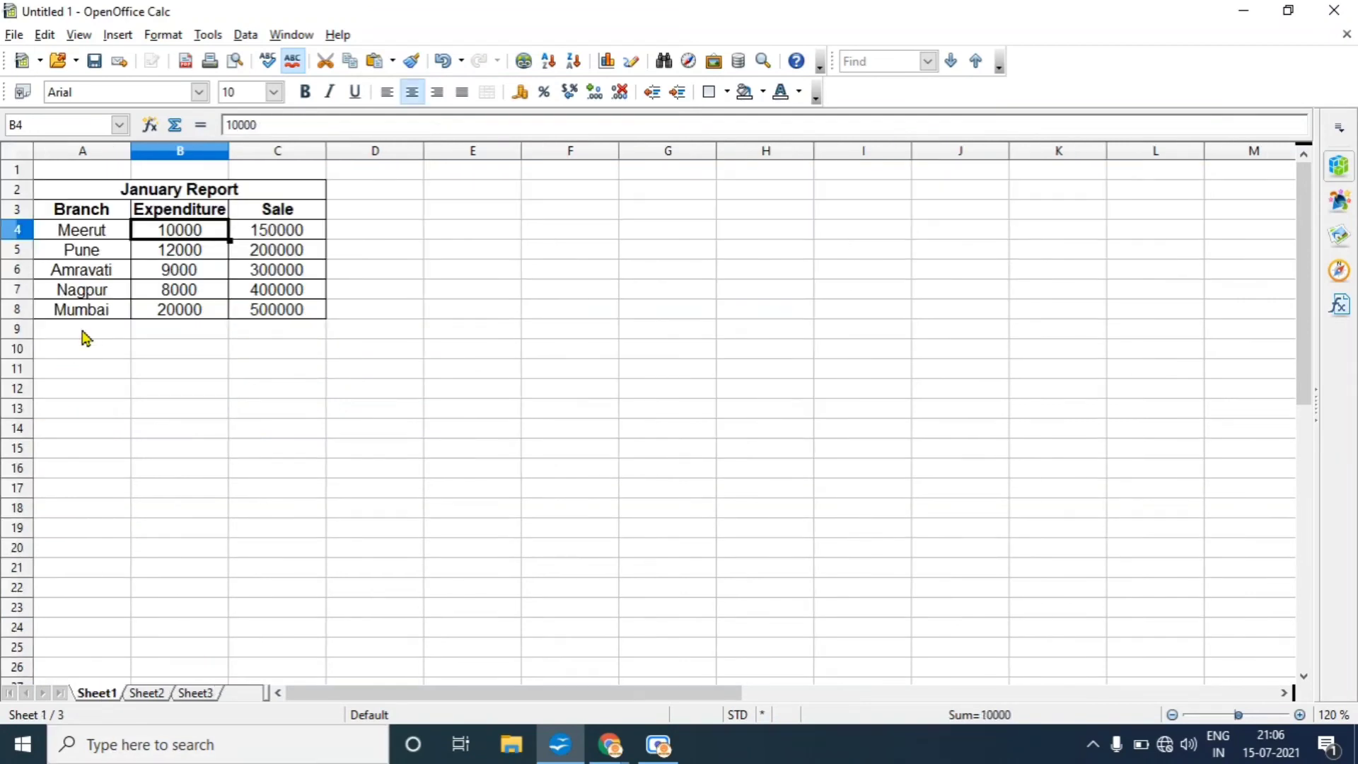
pyautogui.click(145, 695)
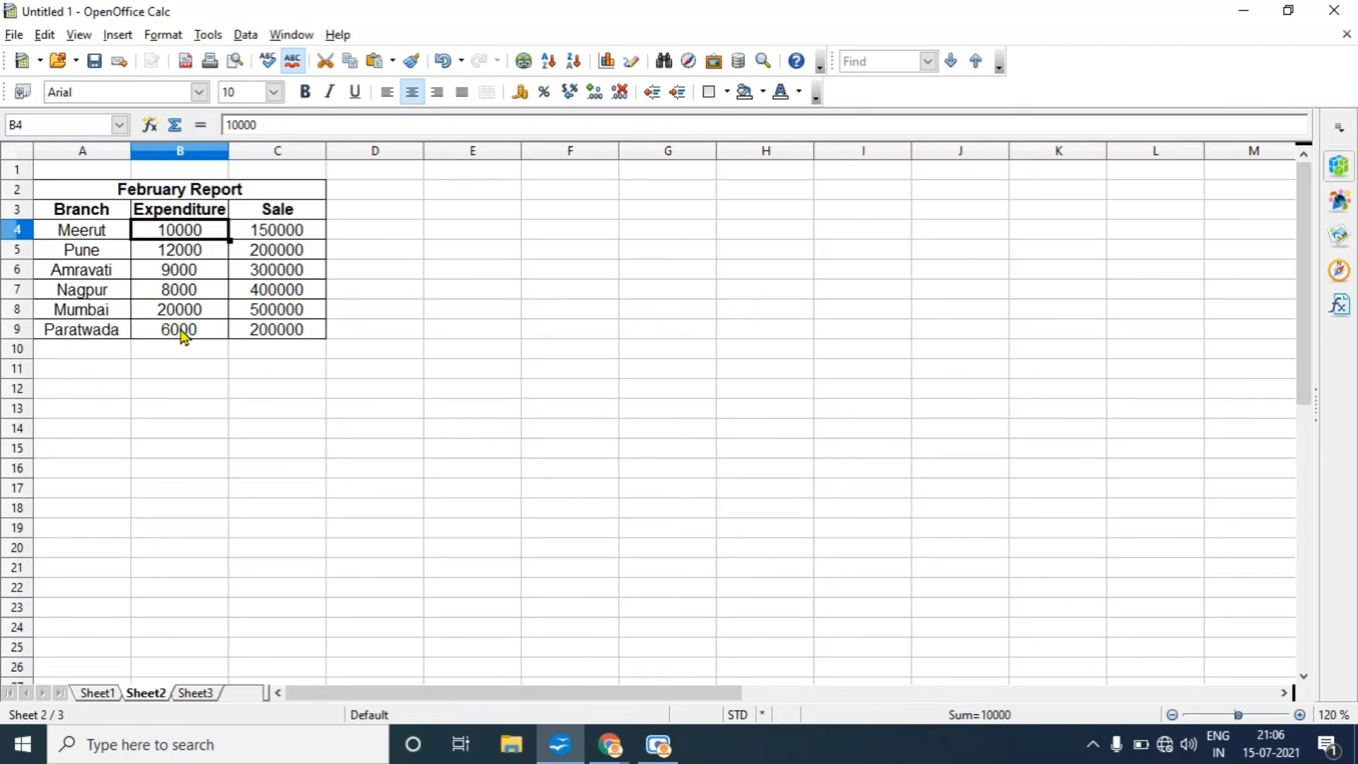
pyautogui.click(196, 695)
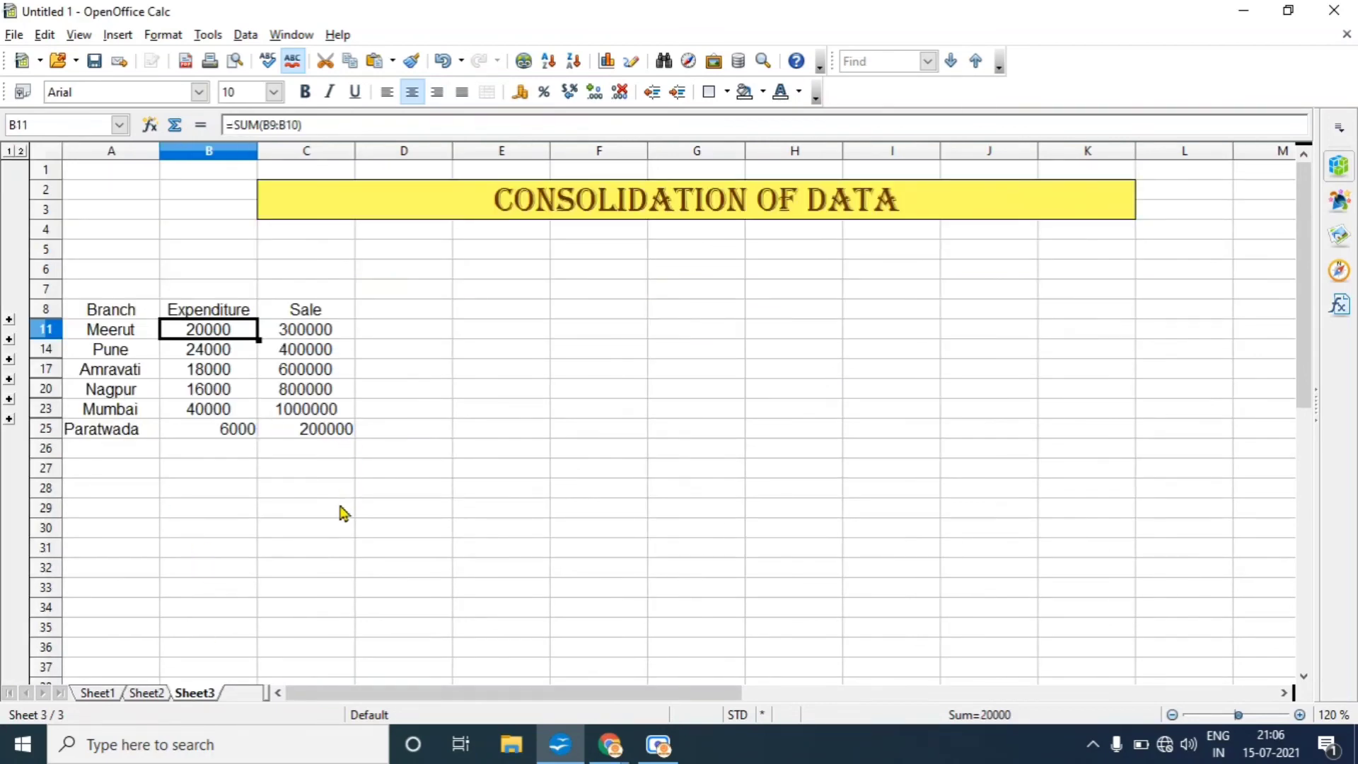
# Step: Set Meerut's expenditure in the January report on Sheet1 to 5000
pyautogui.click(96, 694)
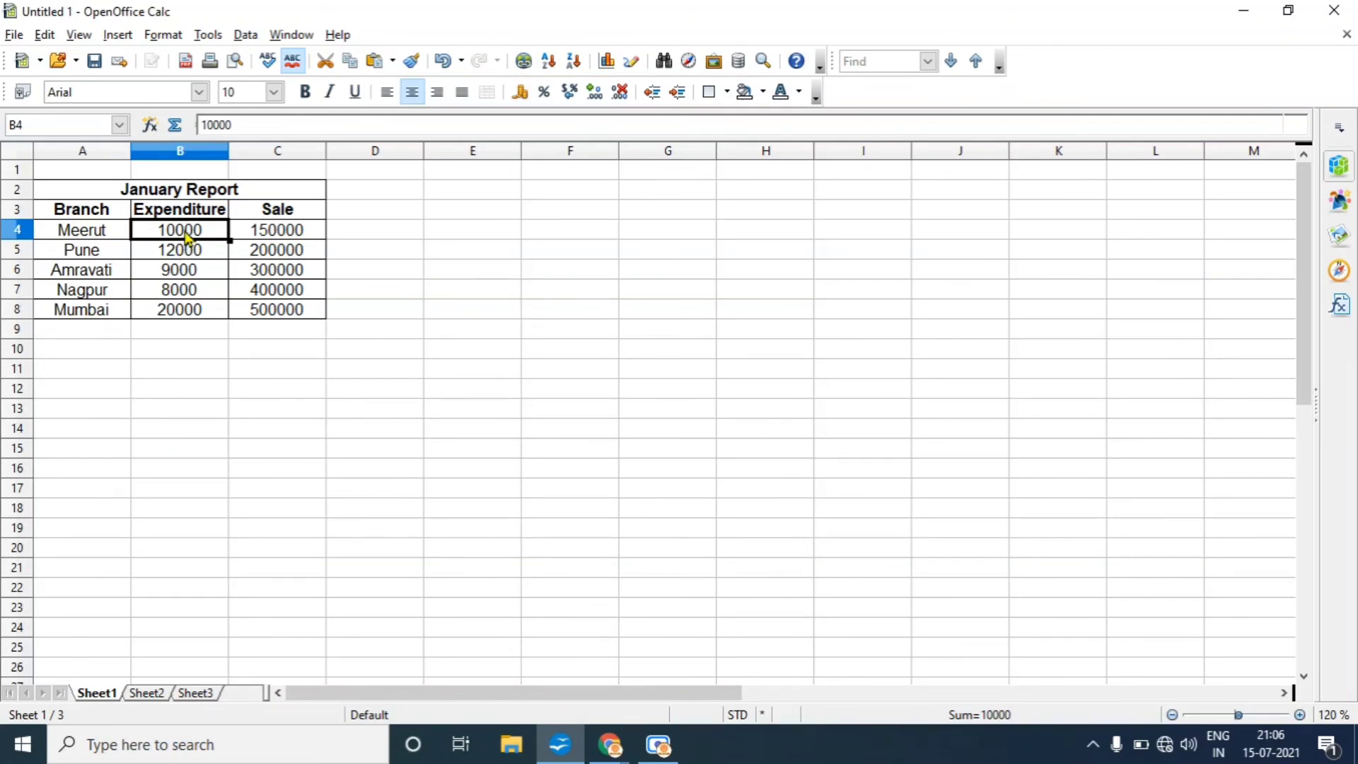
pyautogui.write('500')
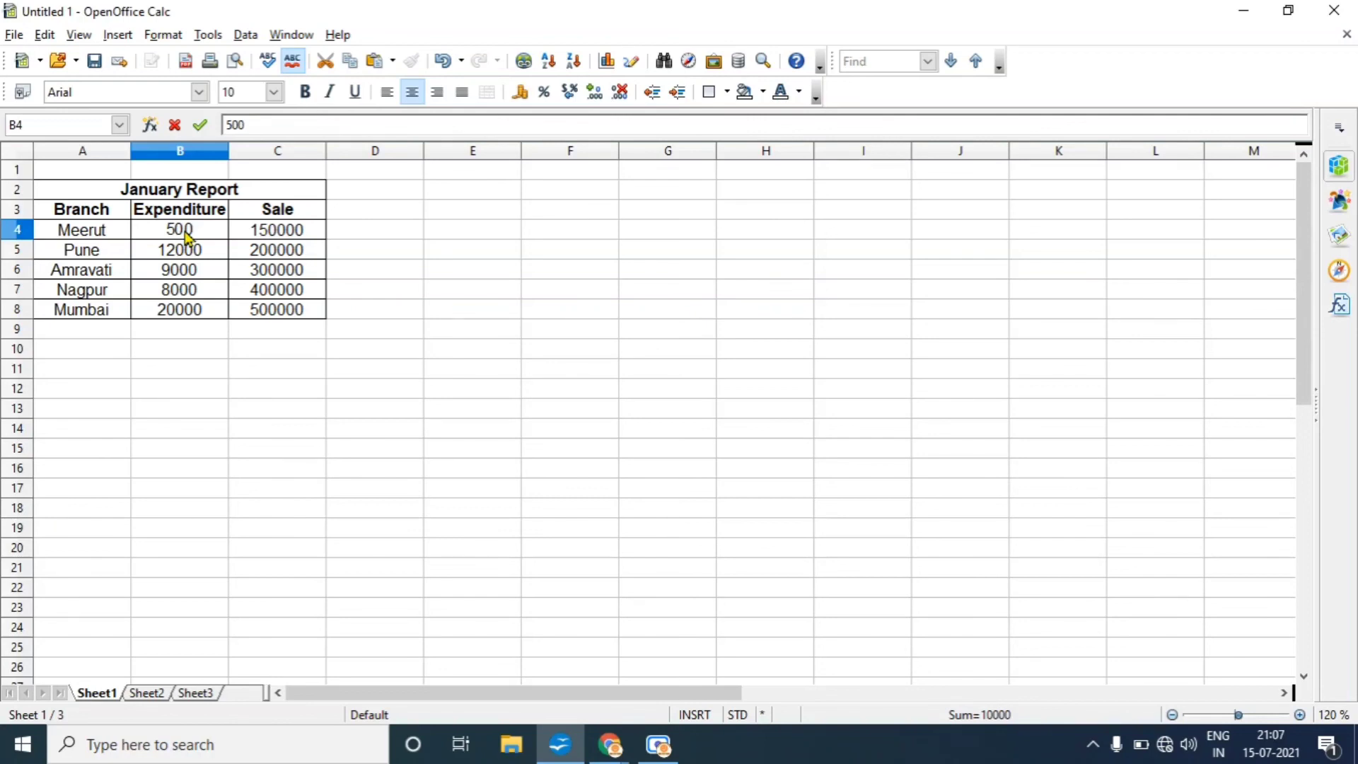
pyautogui.write('0')
pyautogui.click(270, 444)
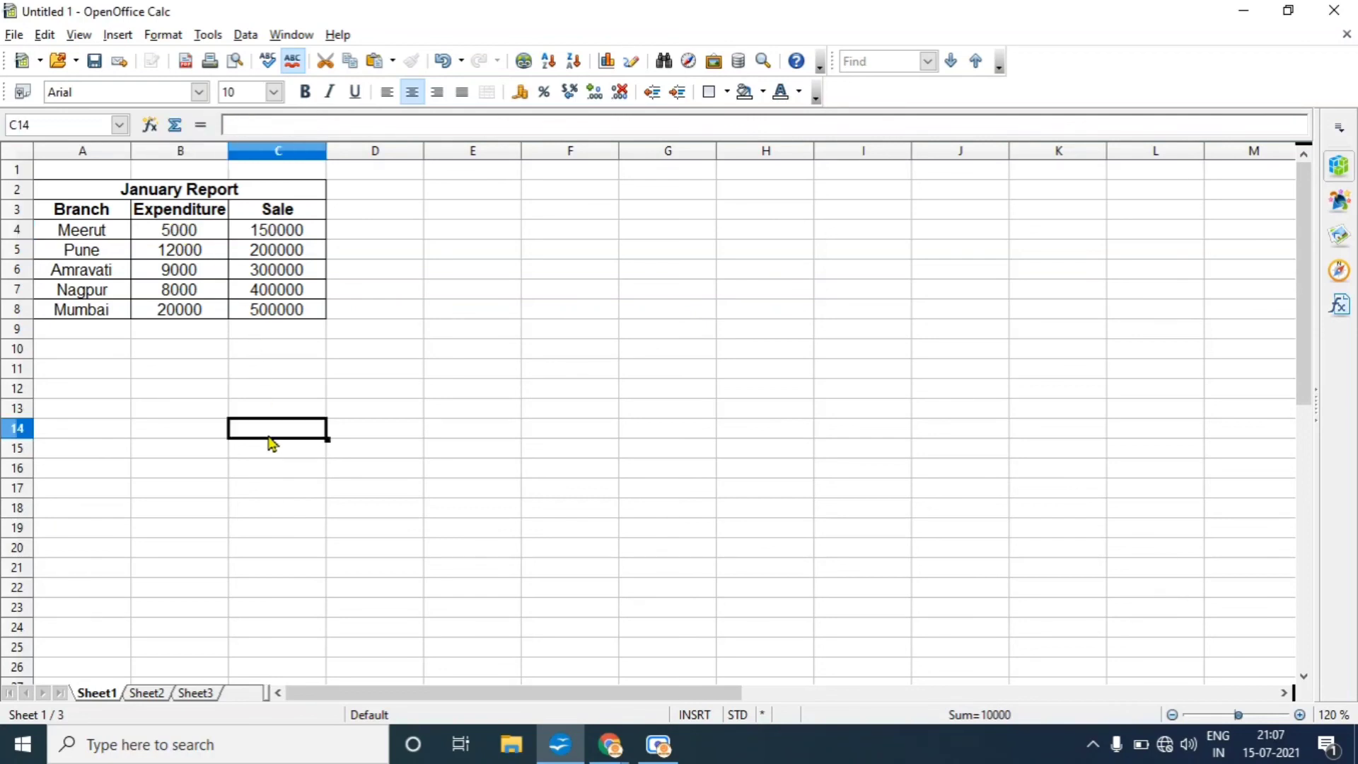
# Step: Set Meerut's expenditure in the February report on Sheet2 to 7000 and check its consolidated total on Sheet3
pyautogui.click(151, 693)
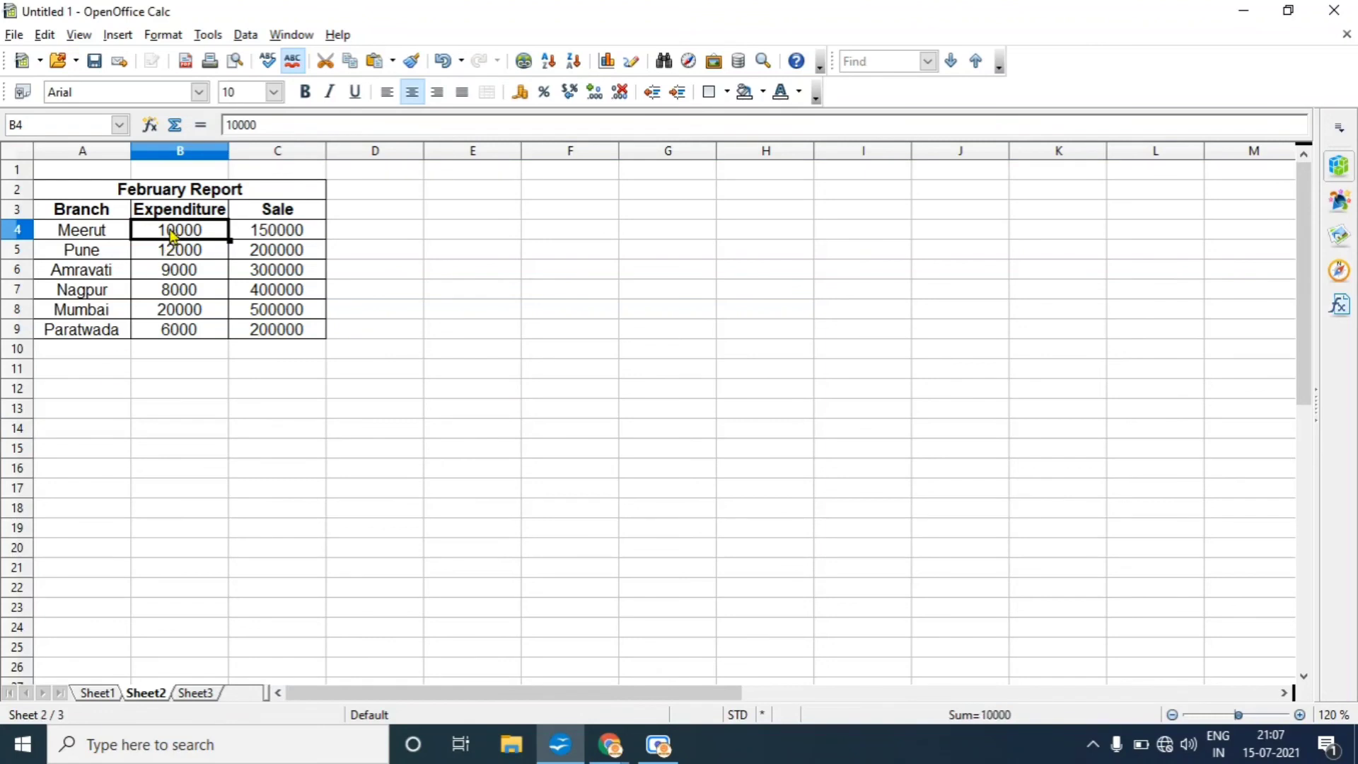
pyautogui.write('70')
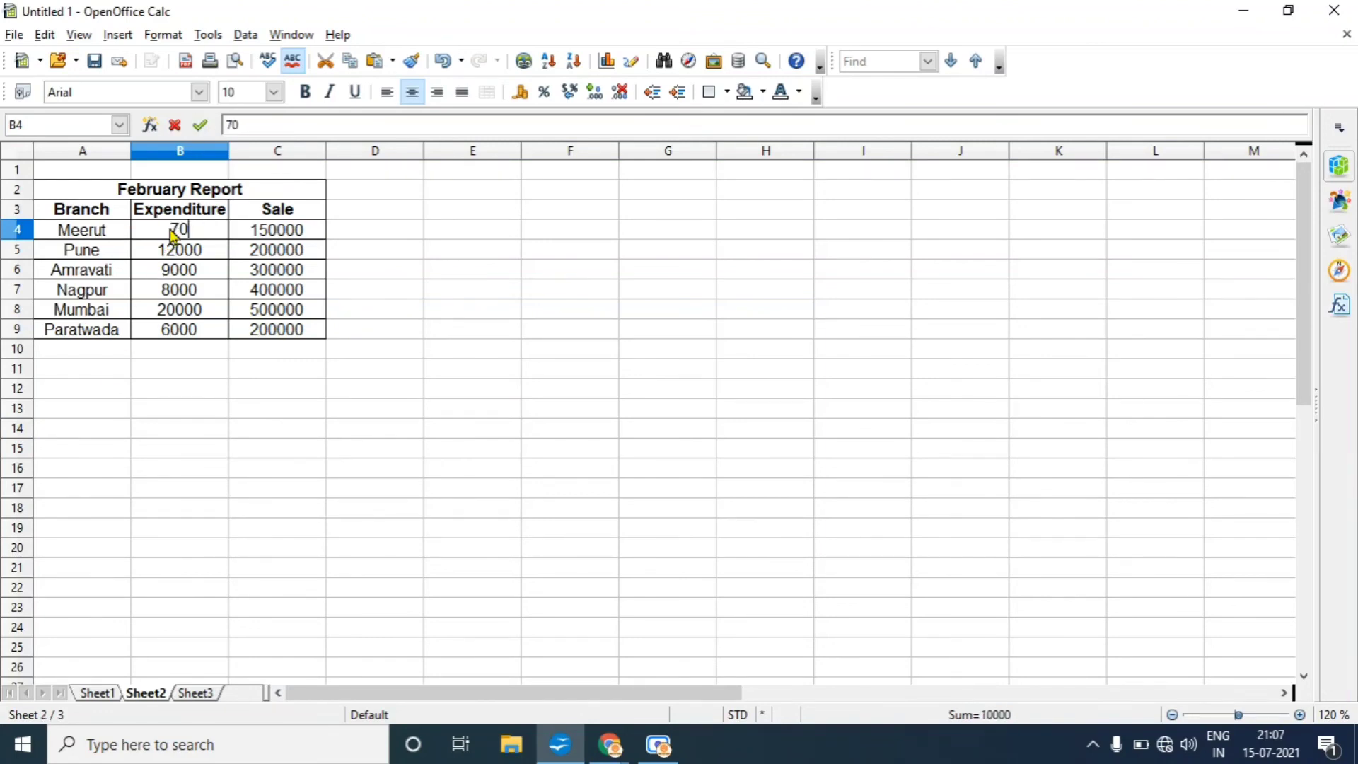
pyautogui.write('00')
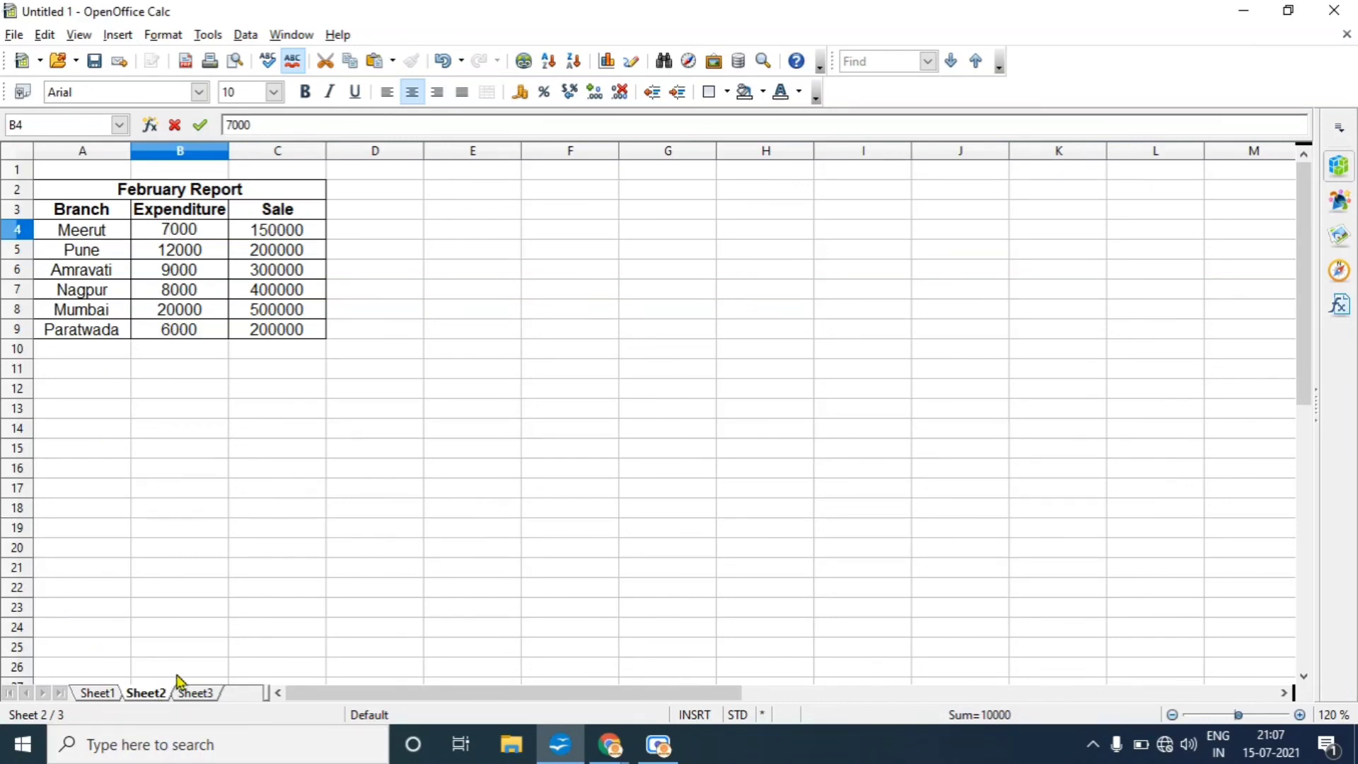
pyautogui.click(198, 694)
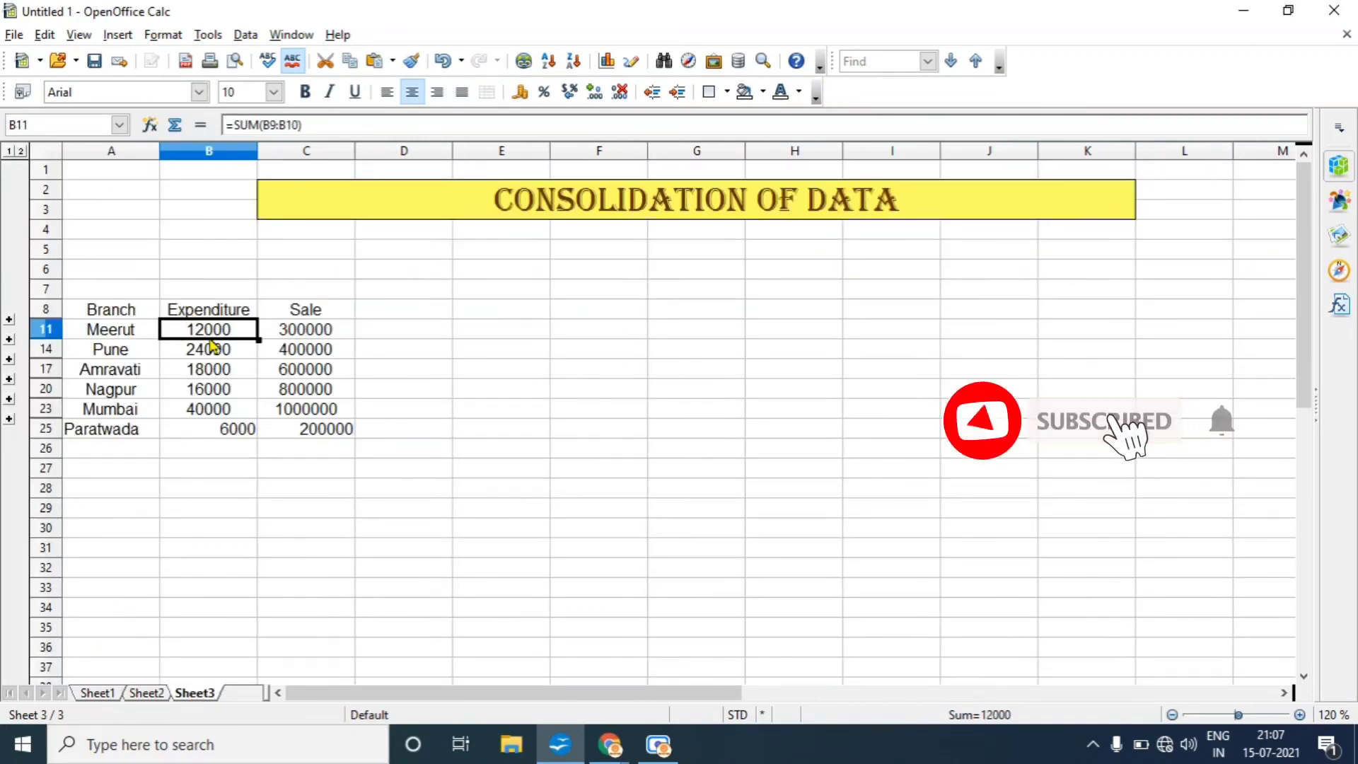